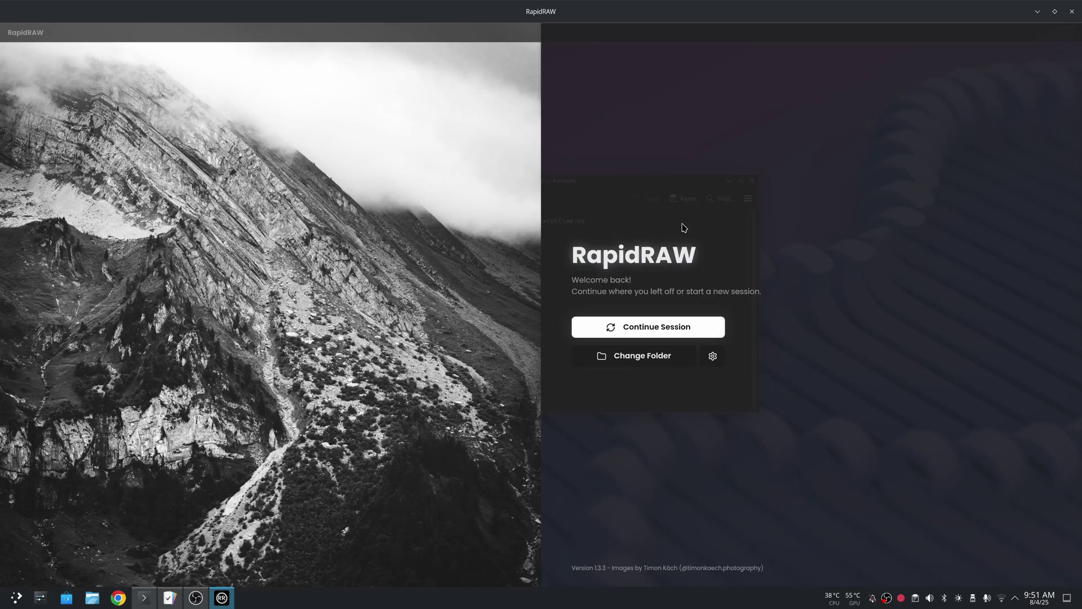
Step: Resume the previous session and open portrait 1036 in the editor
left_click(649, 331)
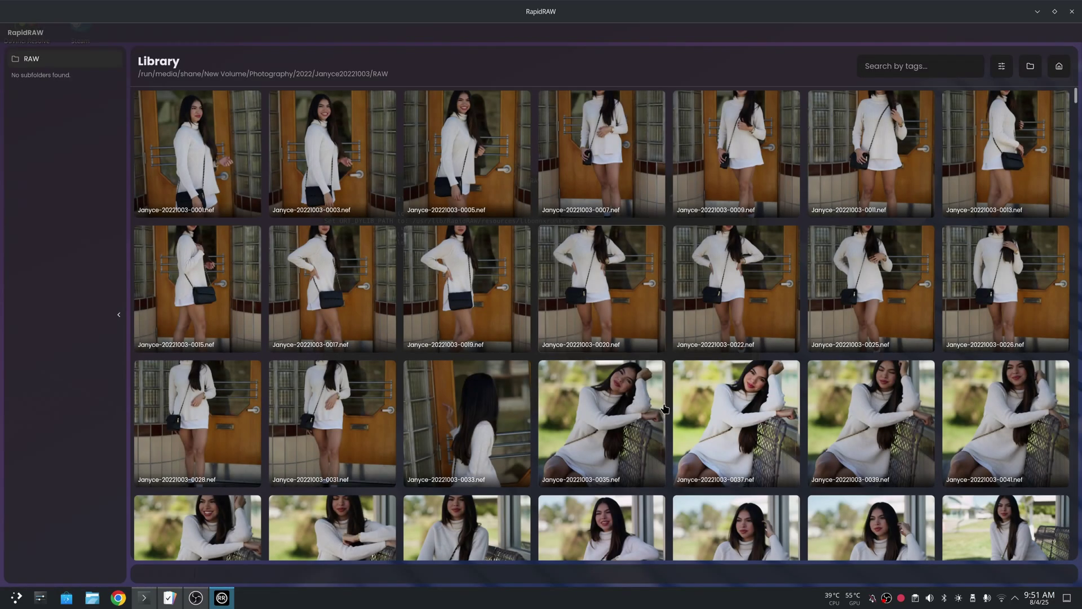
scroll(670, 362, "down", 5)
scroll(670, 362, "down", 10)
scroll(668, 368, "down", 10)
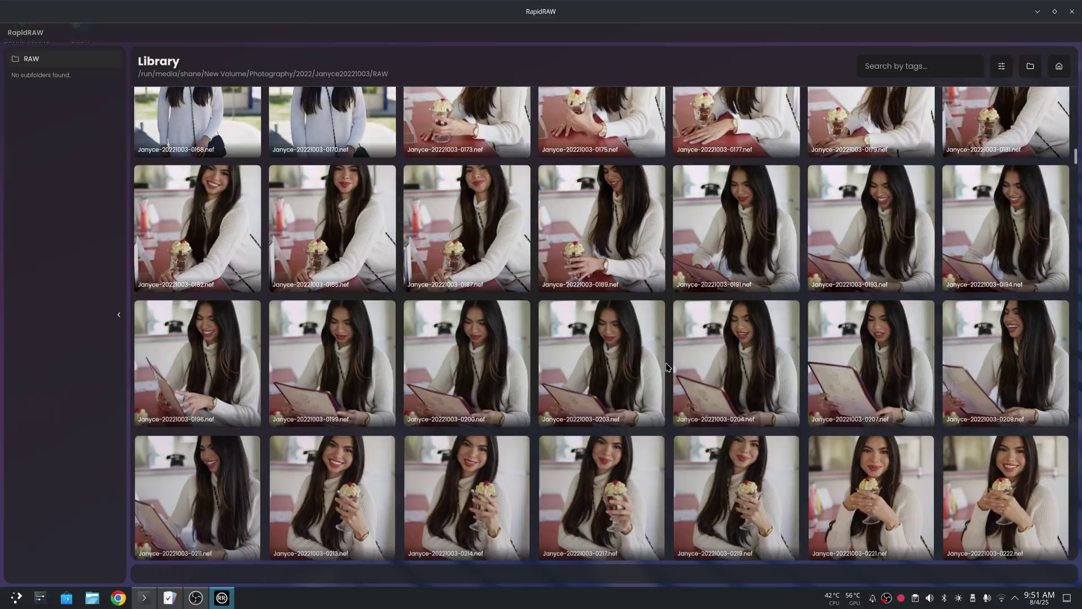
scroll(667, 376, "down", 10)
scroll(662, 382, "down", 10)
scroll(663, 382, "down", 10)
scroll(662, 387, "down", 10)
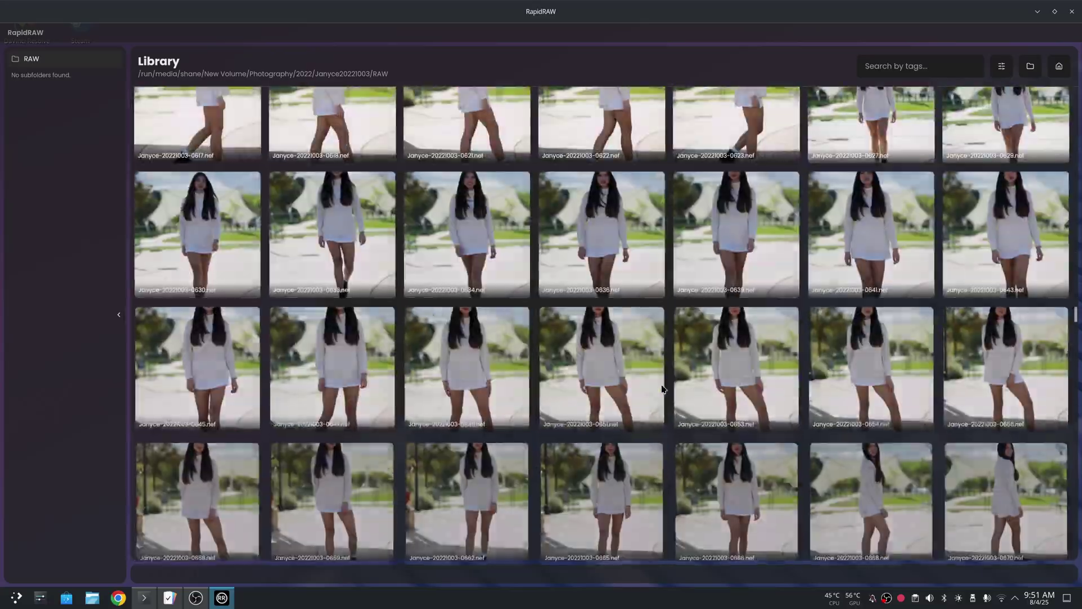
scroll(661, 393, "down", 10)
scroll(659, 401, "down", 10)
scroll(659, 401, "down", 10)
scroll(659, 401, "down", 10)
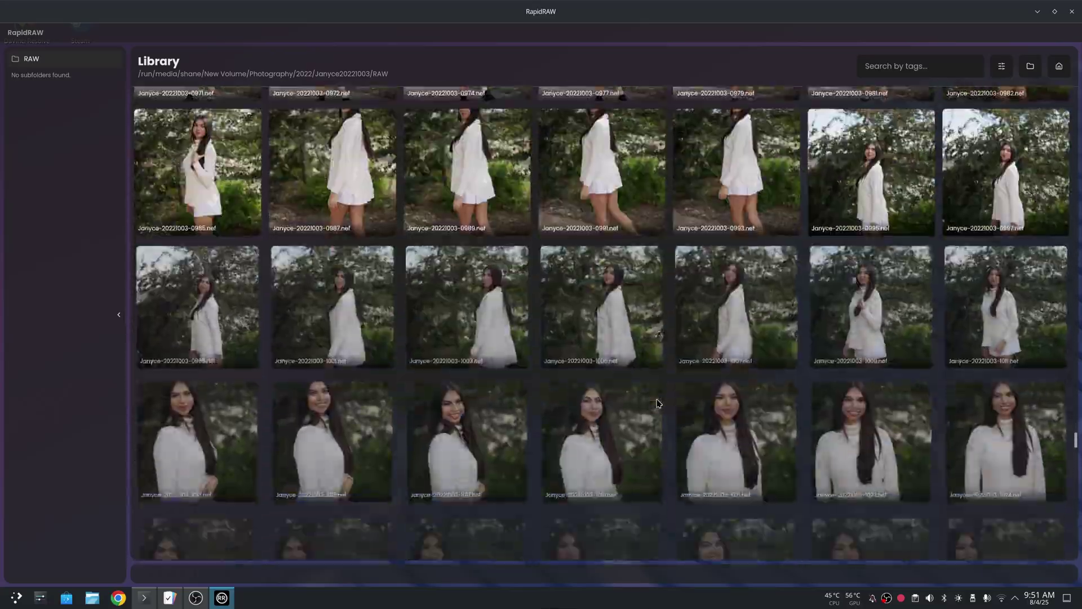
scroll(659, 402, "down", 10)
scroll(658, 402, "down", 8)
scroll(658, 402, "down", 5)
scroll(658, 402, "down", 2)
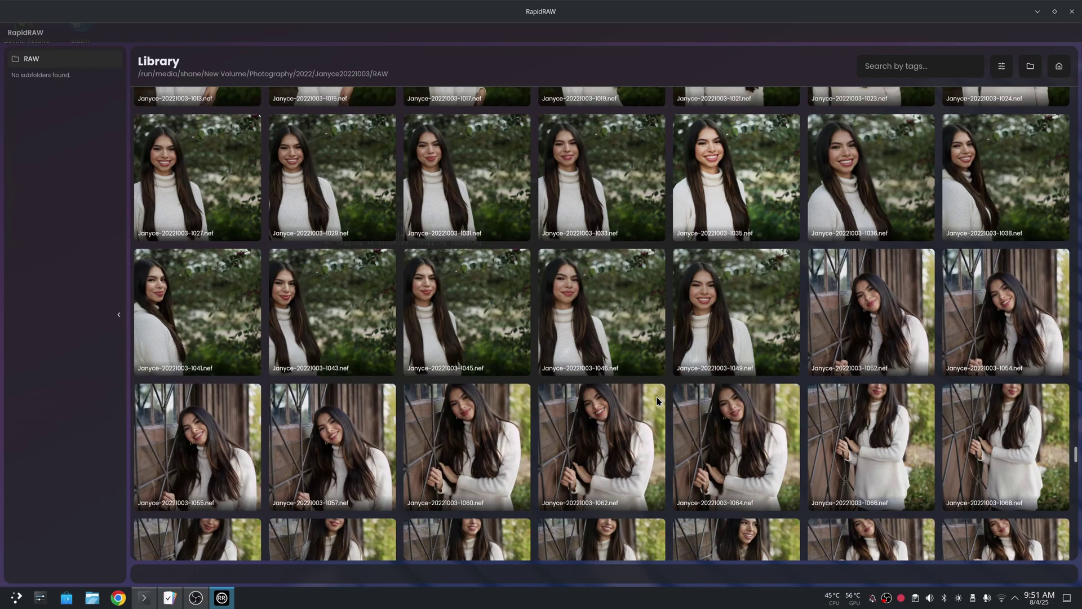
double_click(876, 179)
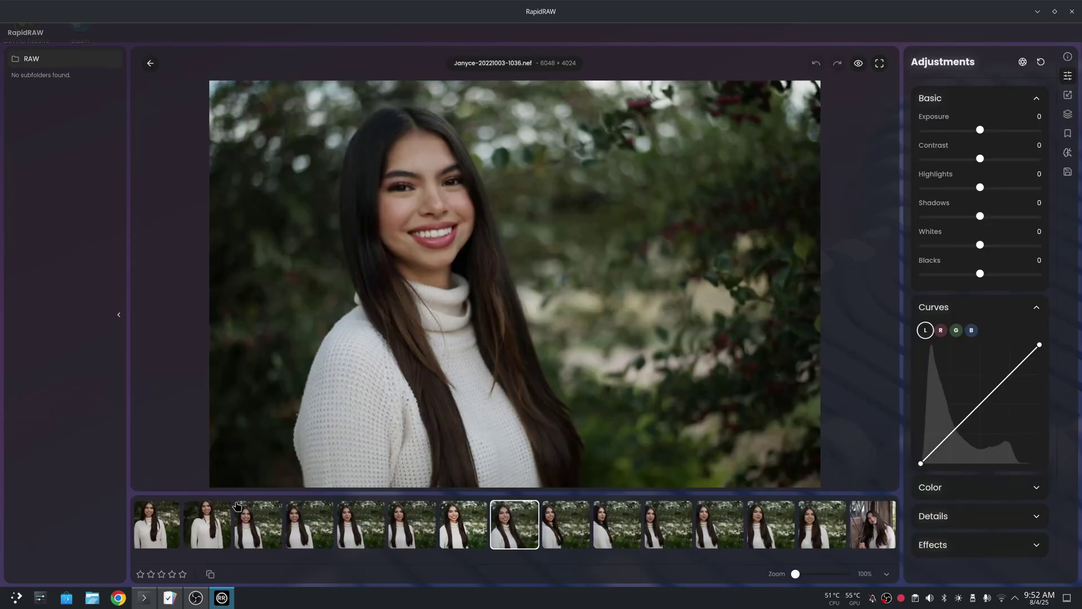
Step: Bring Konsole forward and highlight the /usr/lib/RapidRAW/resources/libonnxruntime.so path in the log
left_click(144, 598)
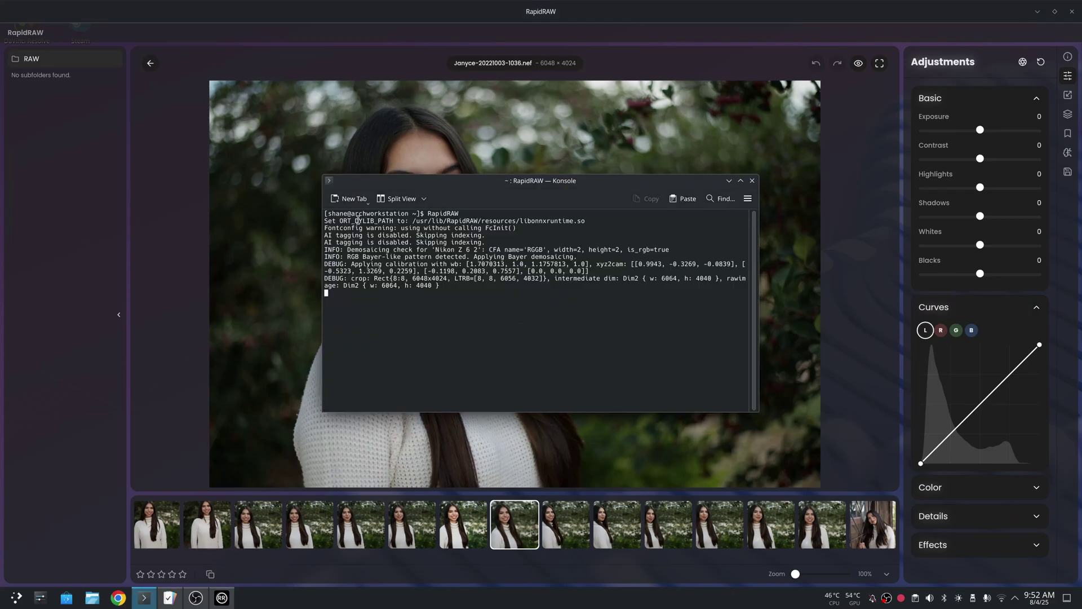
left_click_drag(411, 221, 585, 222)
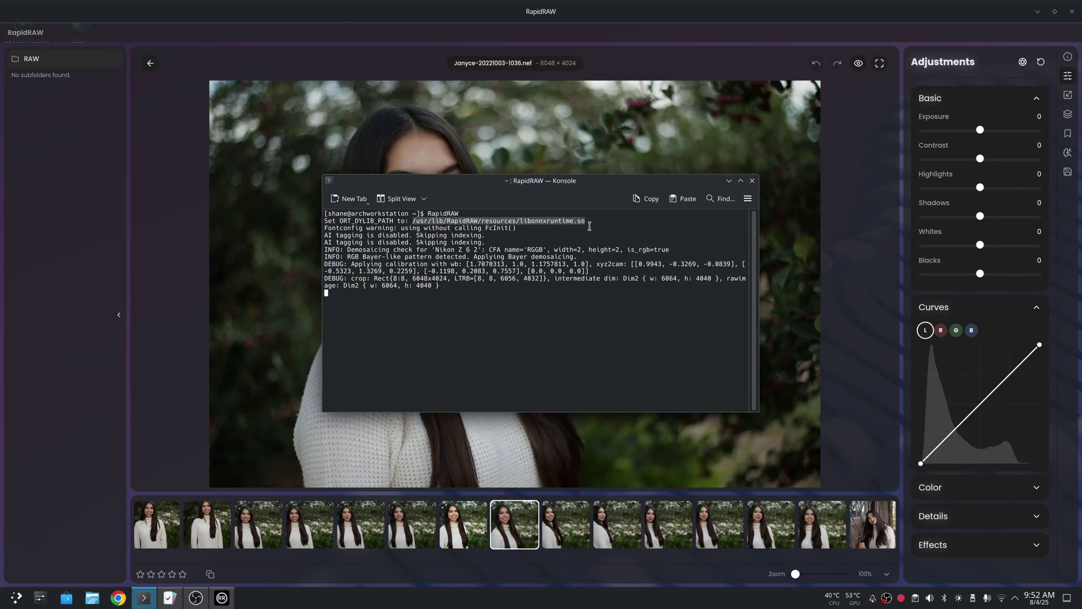
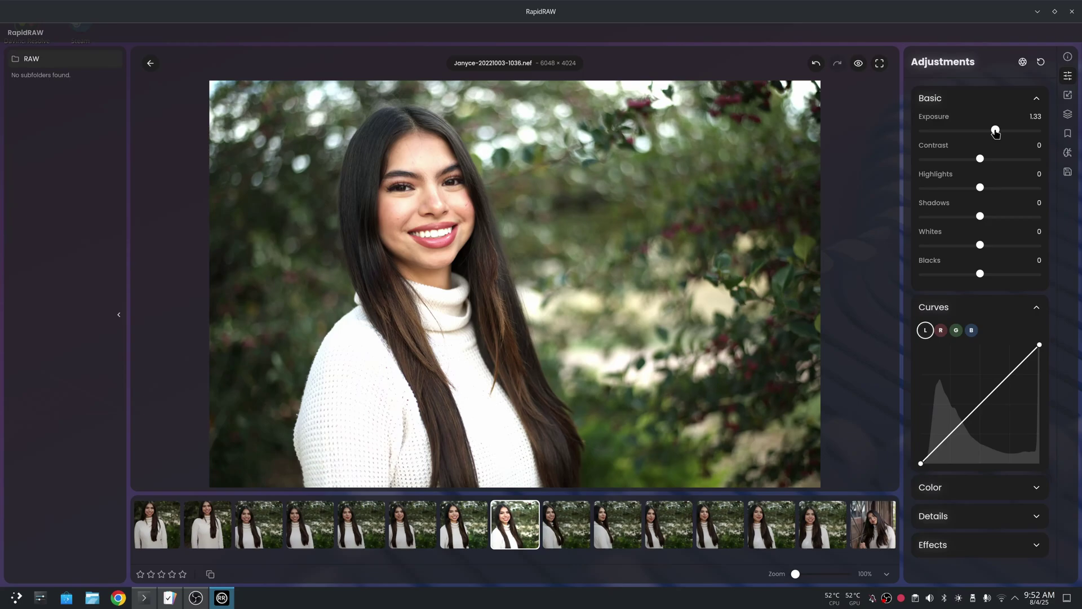
Step: Add an AI Subject mask and scribble over the woman from her hair to her sweater
left_click(1068, 114)
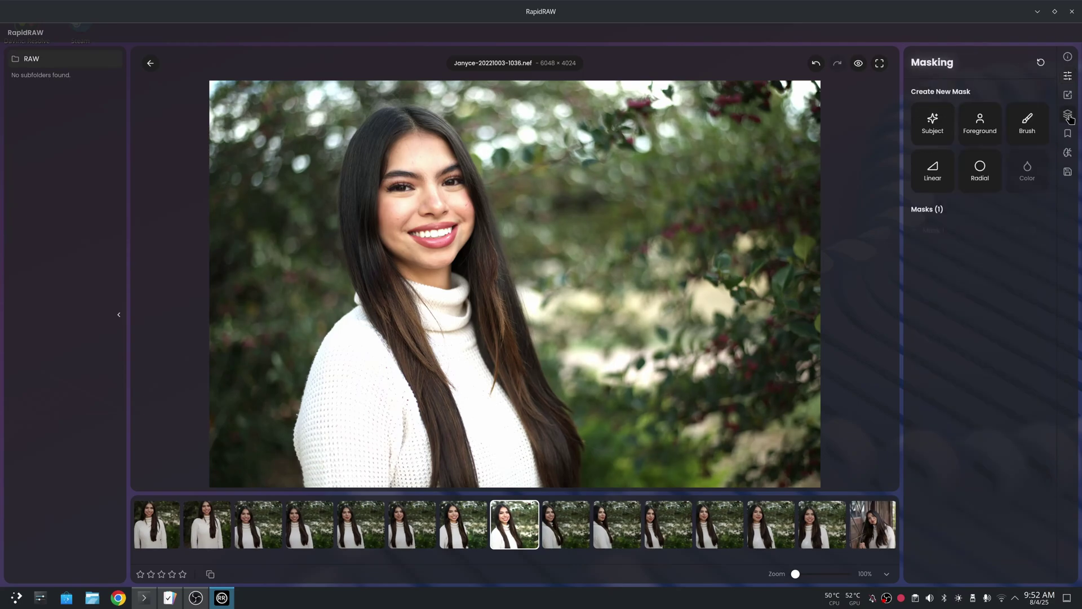
left_click(932, 122)
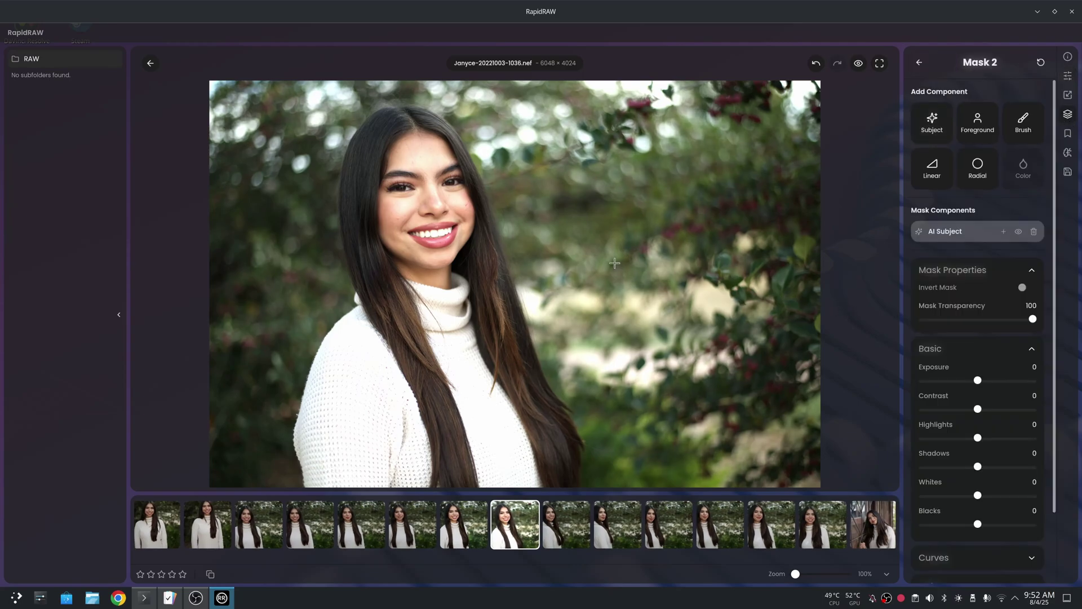
mouse_move(461, 148)
left_mouse_down()
mouse_move(331, 440)
mouse_move(429, 214)
mouse_move(377, 465)
mouse_move(334, 413)
mouse_move(444, 394)
mouse_move(376, 141)
left_mouse_up()
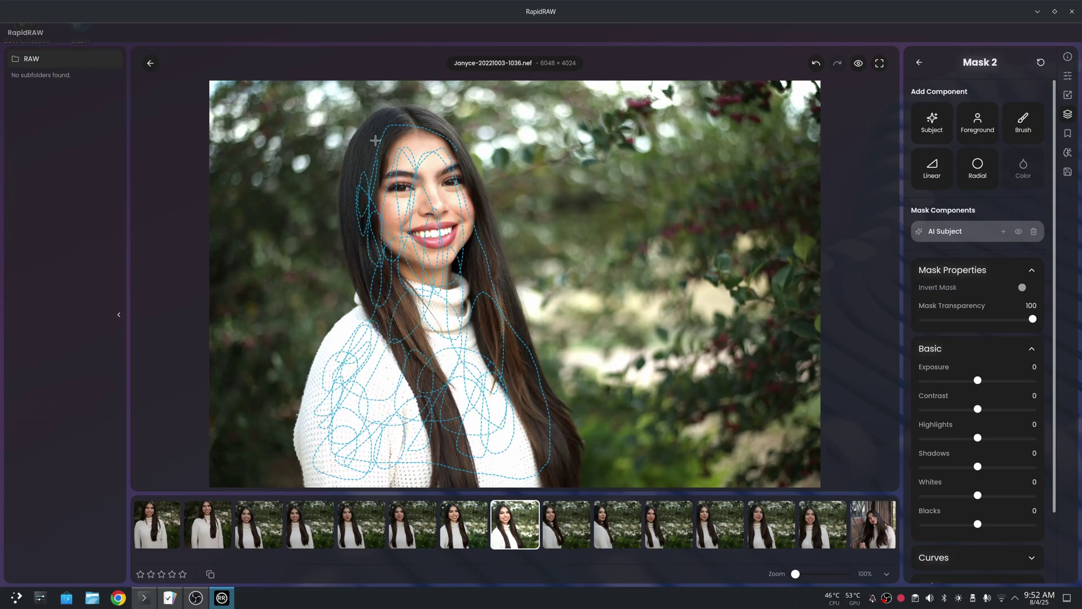
mouse_move(375, 141)
left_mouse_down()
mouse_move(494, 350)
mouse_move(457, 296)
left_mouse_up()
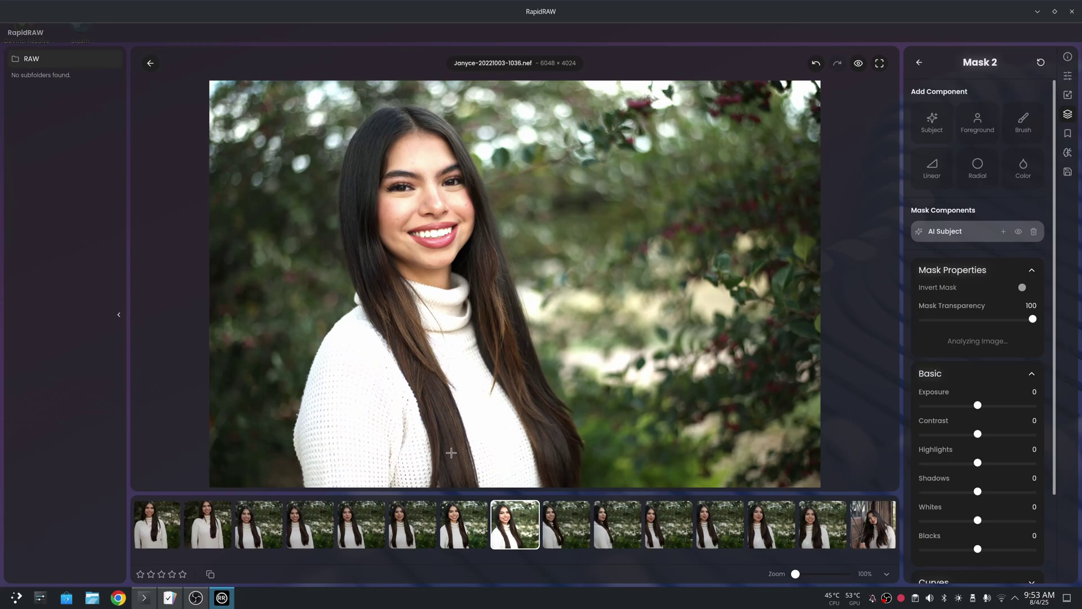
Step: Inspect the missing onnxruntime library error, then reset Exposure to 0 and close RapidRAW
left_click(168, 597)
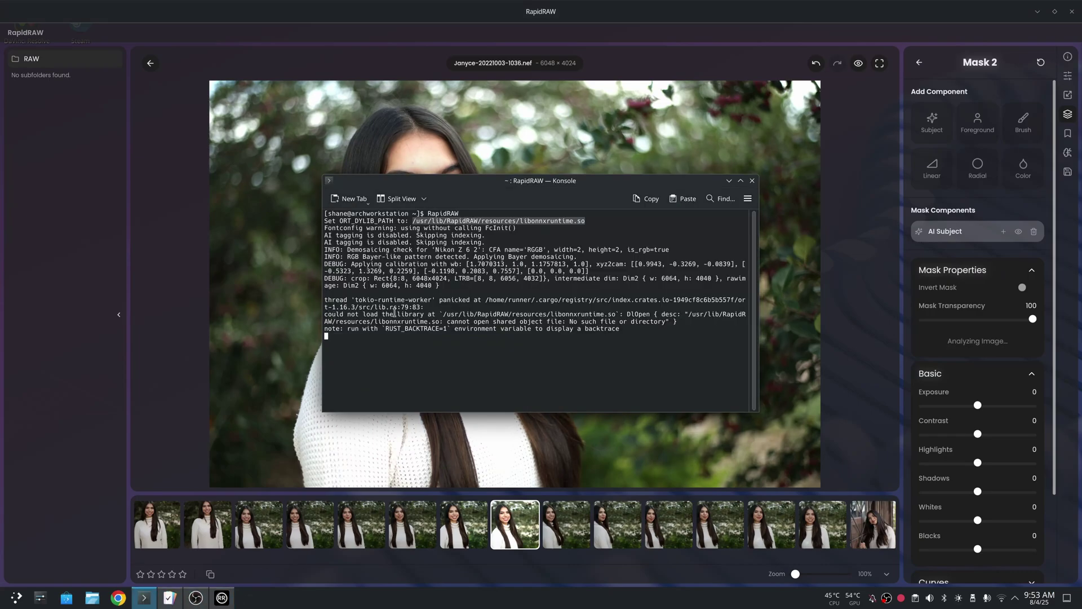
left_click_drag(441, 315, 621, 318)
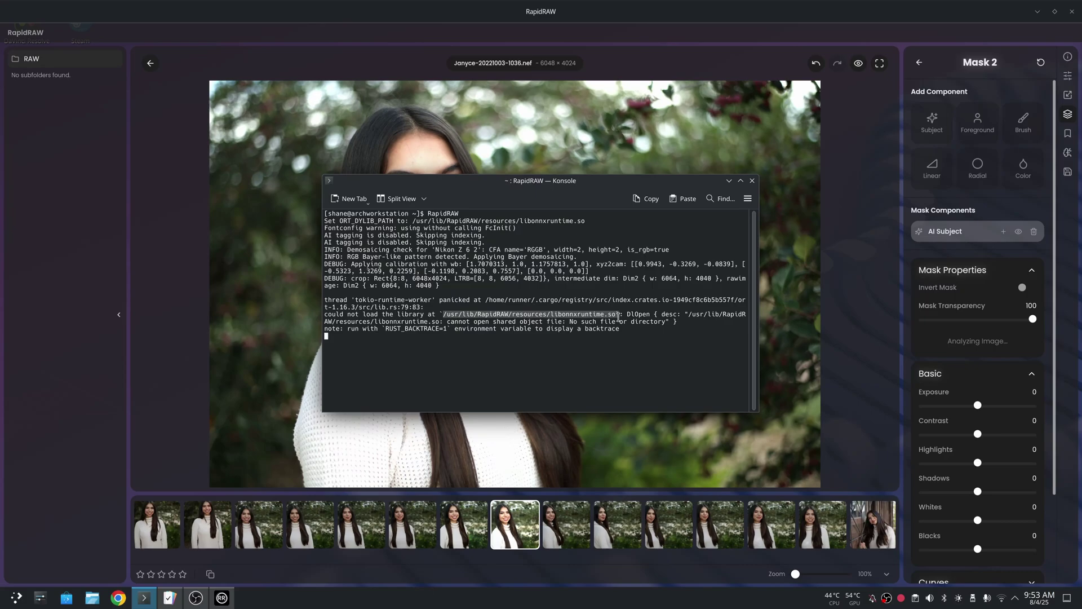
left_click(896, 17)
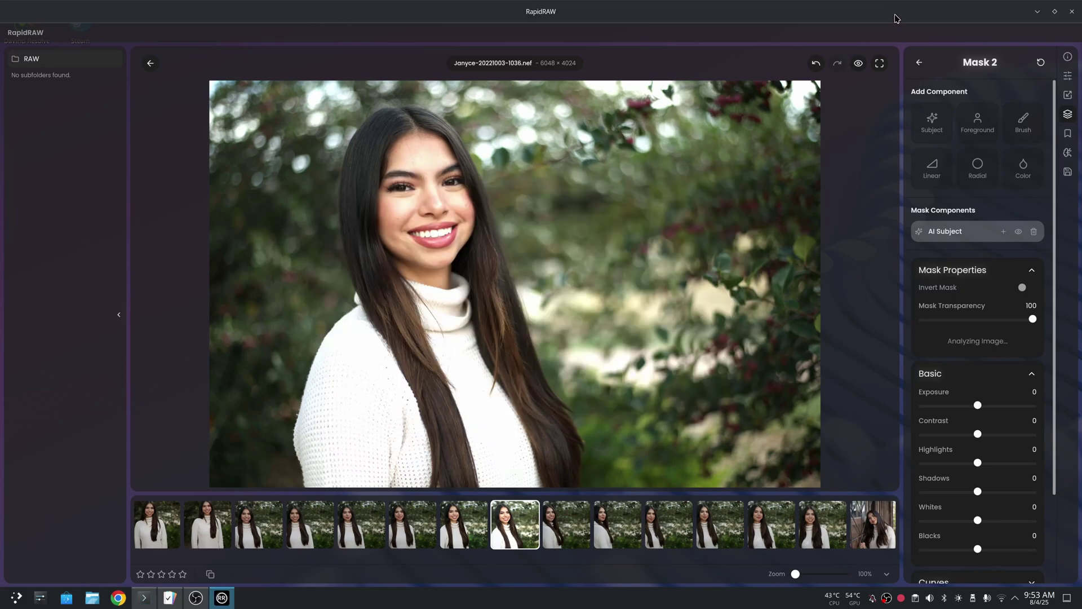
left_click(1068, 76)
left_click(1041, 61)
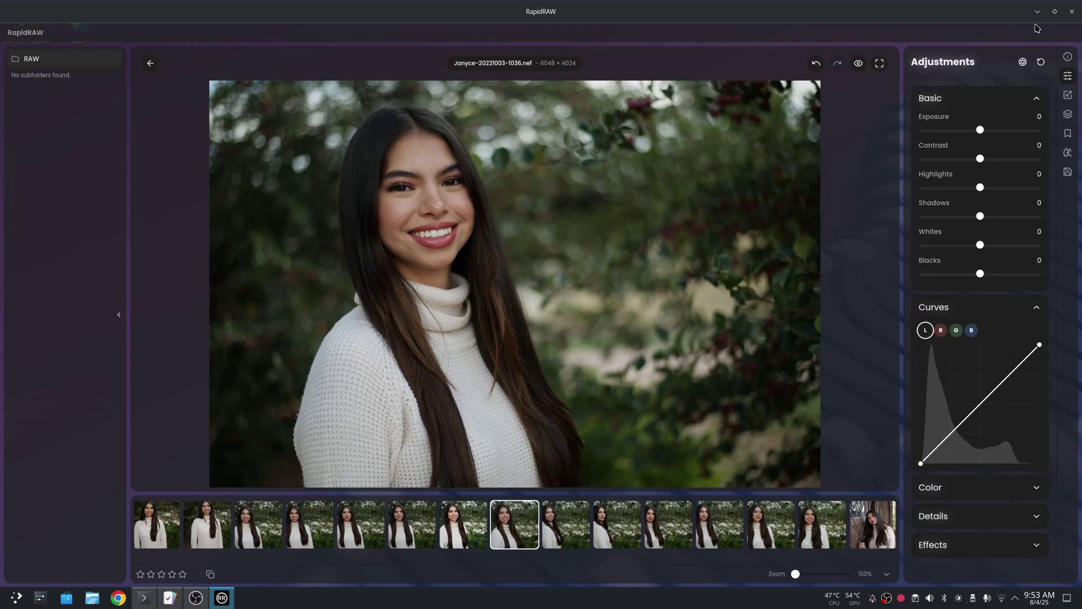
left_click(1071, 11)
Step: Clear the Konsole screen with the clear command
left_click(607, 368)
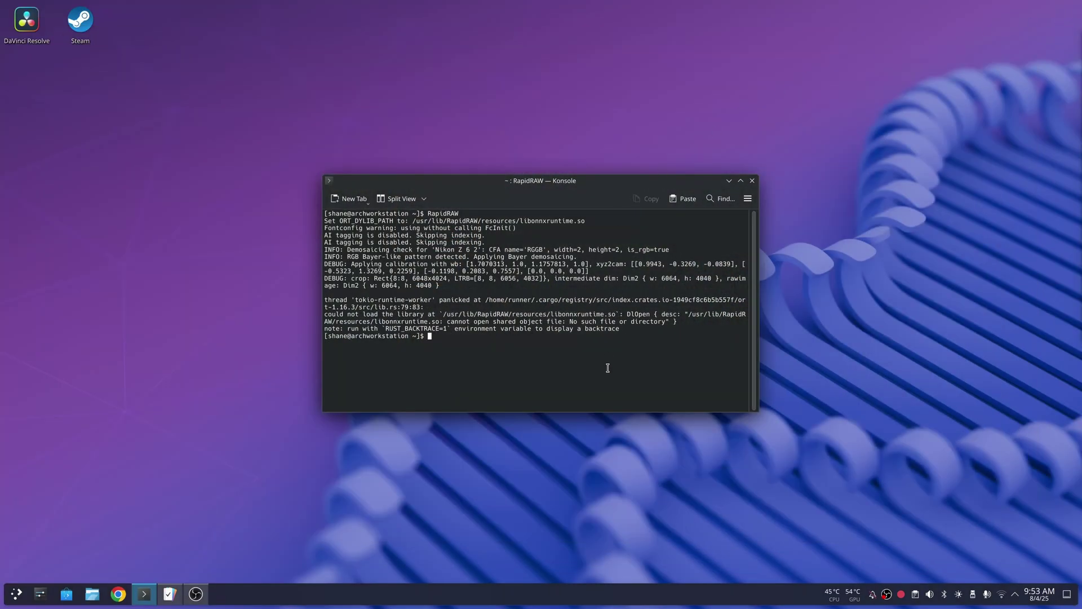
type("clear")
key("Return")
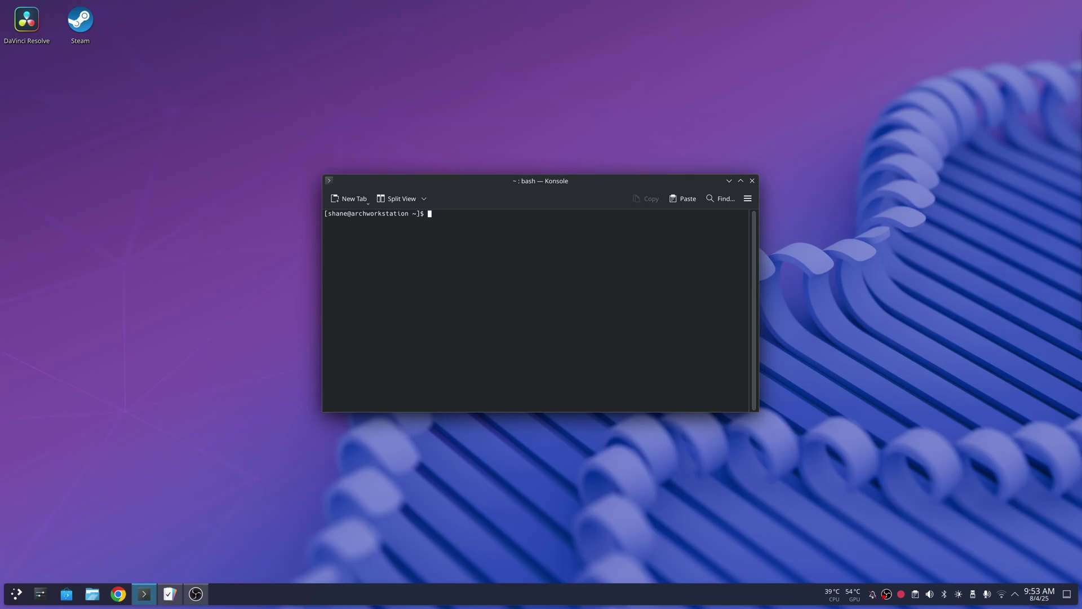
type("yay ")
type("onnxruntime-")
type("opt-rocm")
key("Return")
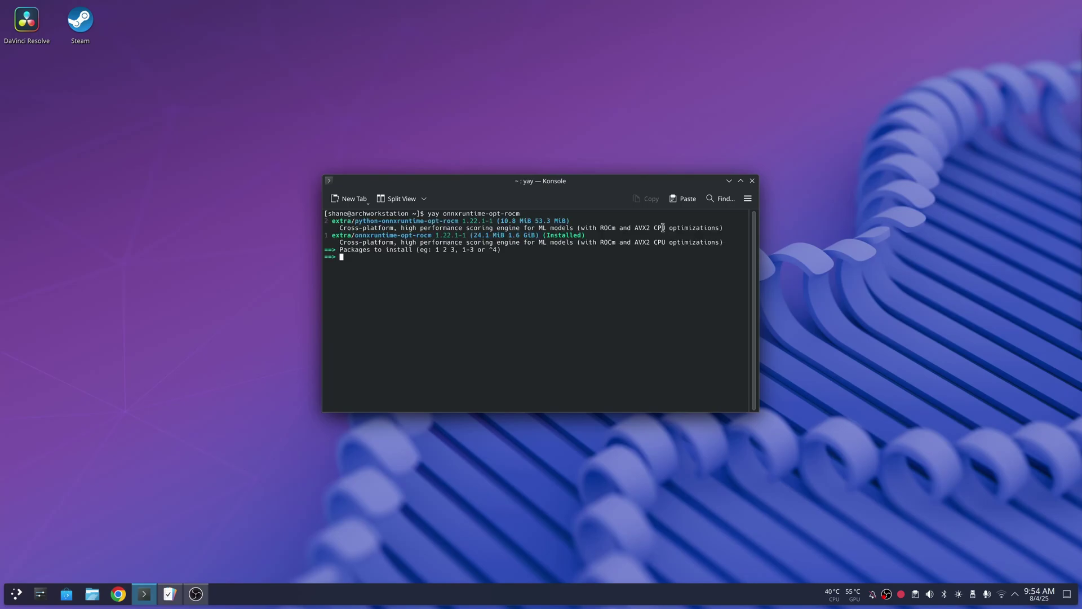
left_click_drag(542, 234, 626, 241)
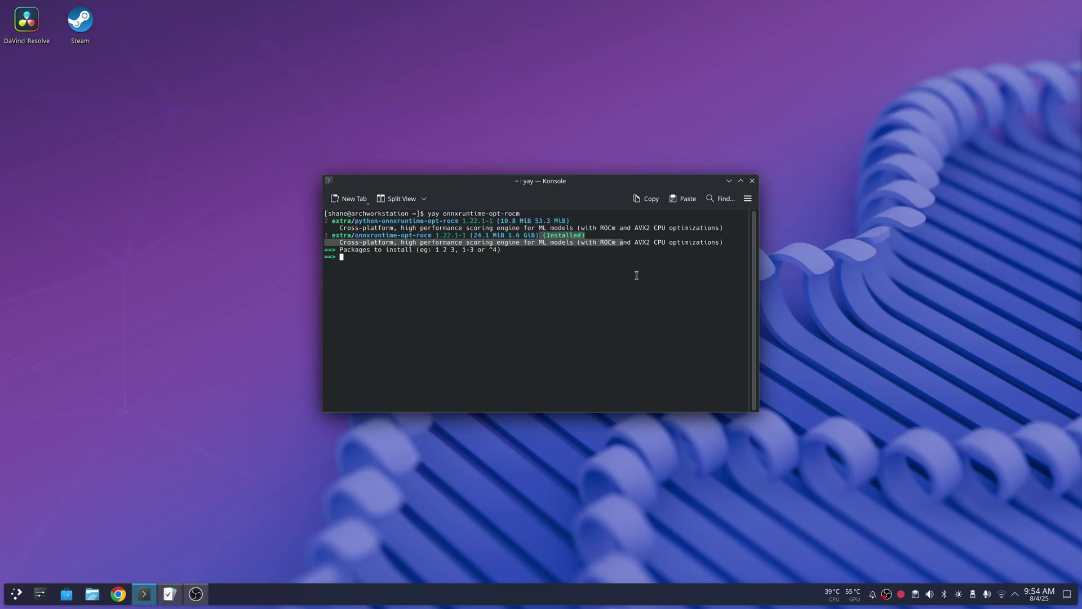
left_click(647, 292)
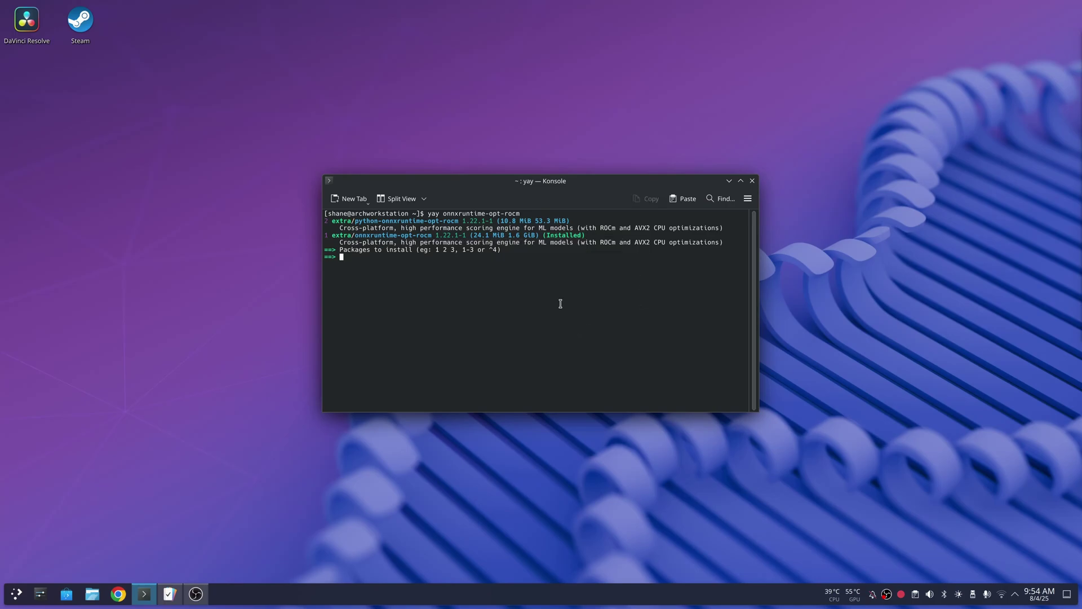
key("ctrl+c")
type("clear")
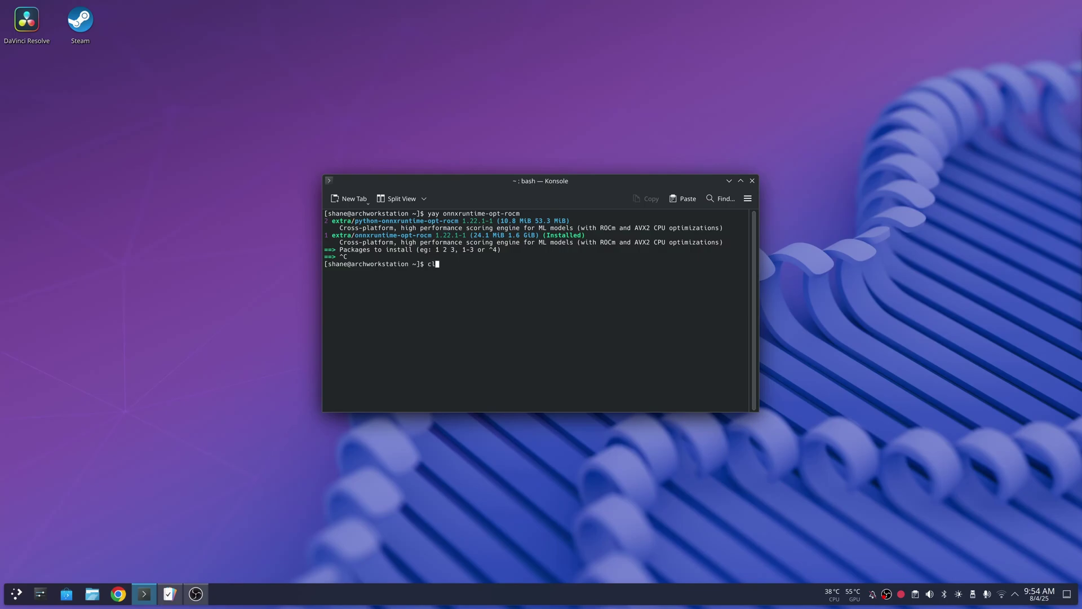
key("Return")
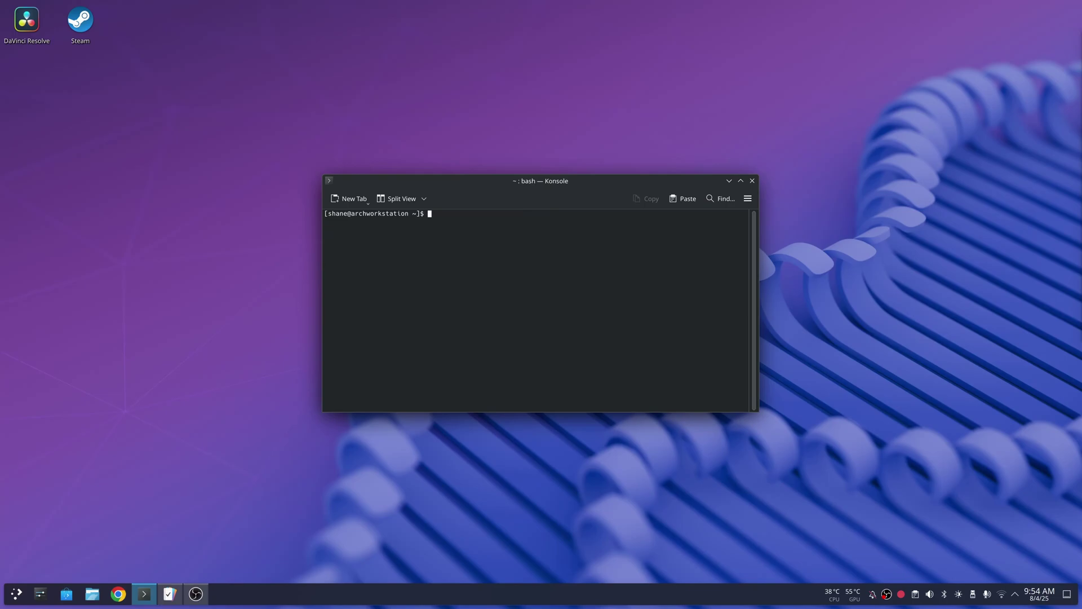
type("cd ")
type("/")
type("usr/l")
type("ib")
type("/RA")
Step: Change into /usr/lib/RapidRAW and list its contents
key("Tab")
key("Return")
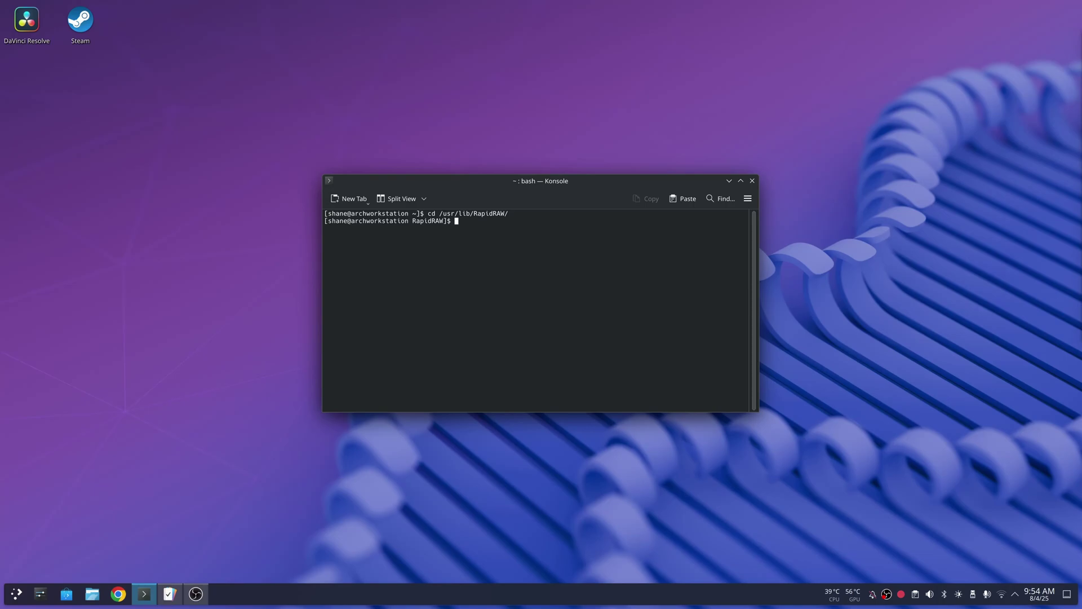
type("ls")
key("Return")
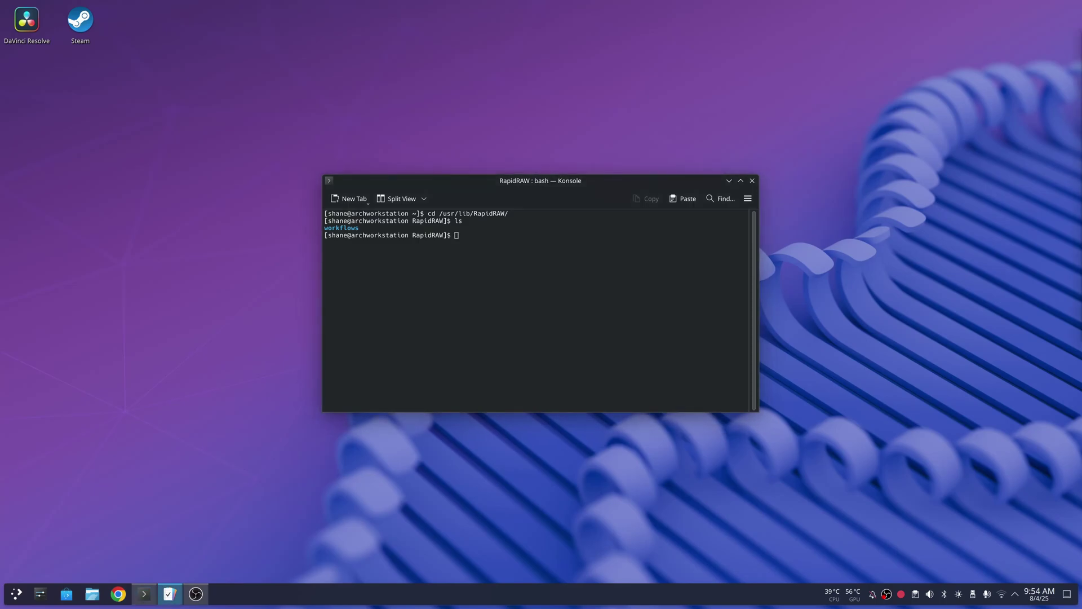
Step: Create the resources folder with 'sudo mkdir resources' and list the folder again
right_click(489, 233)
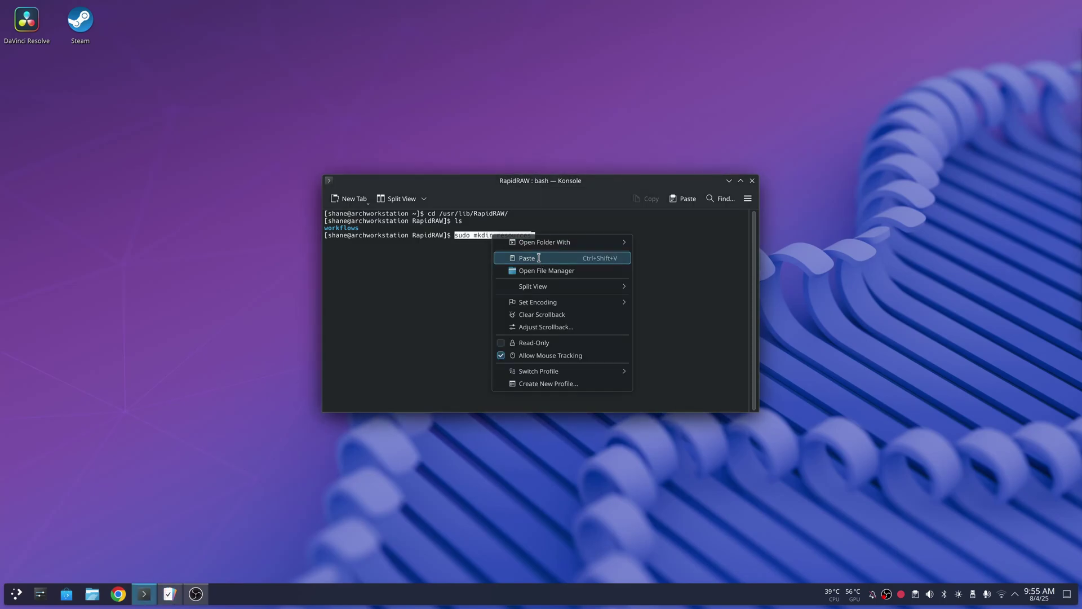
left_click(524, 258)
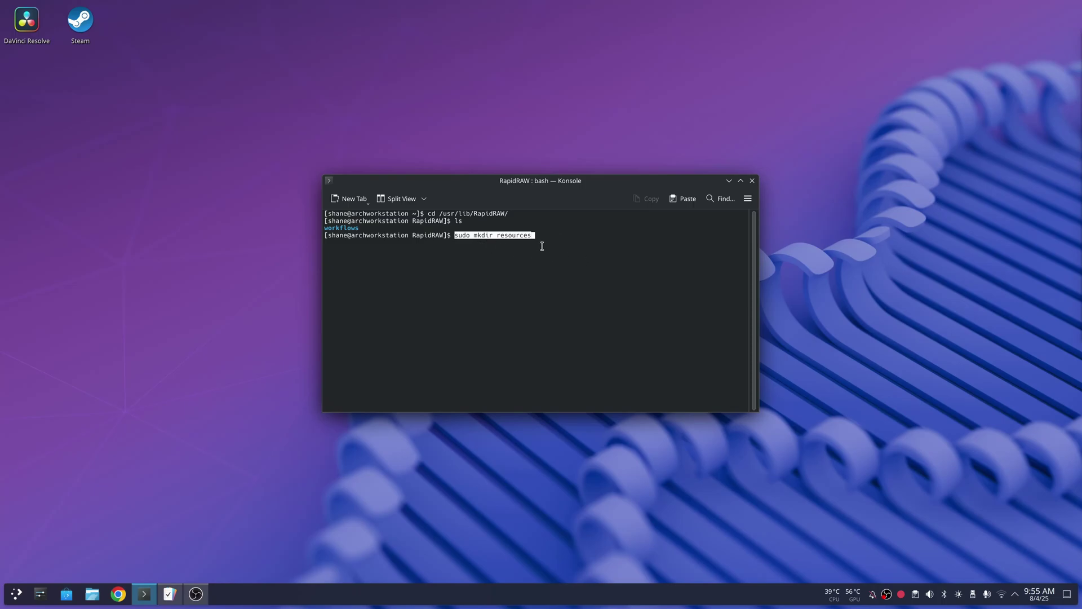
key("Return")
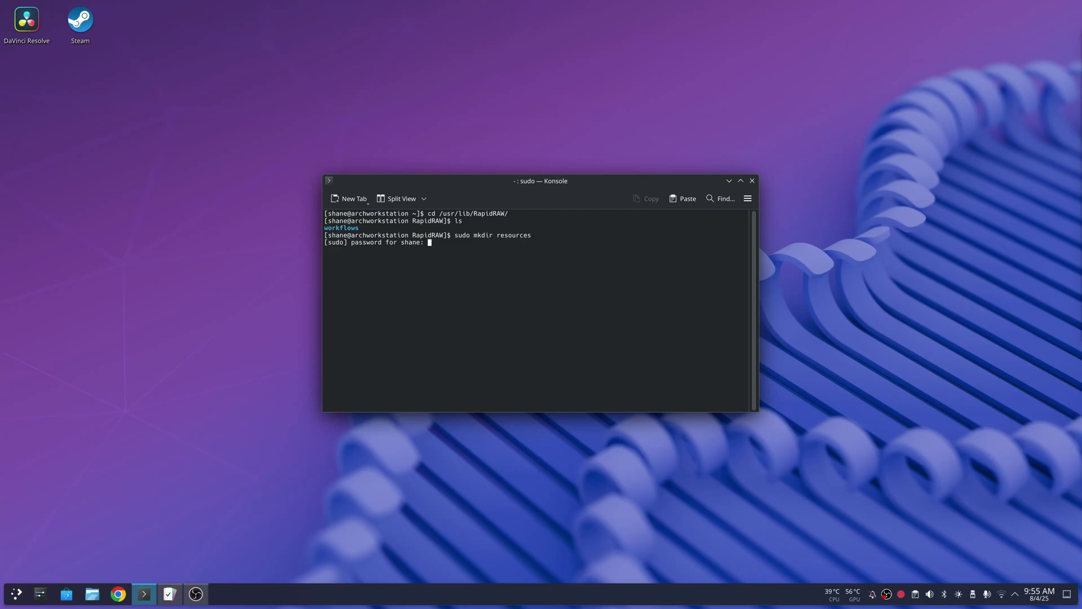
key("Return")
type("ls")
key("Return")
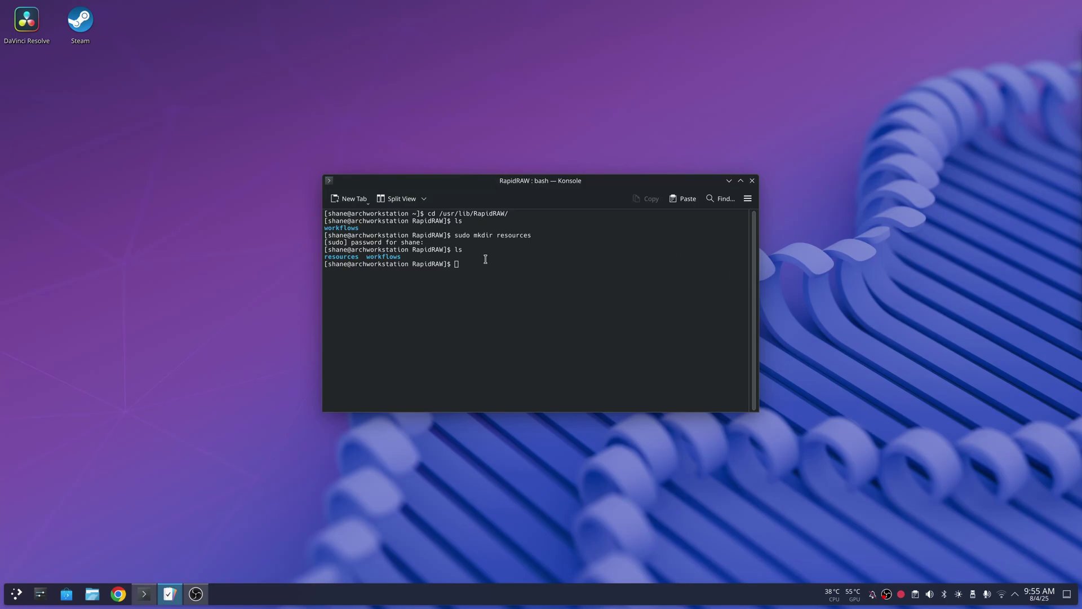
Step: Copy libonnxruntime.so into the resources folder with sudo cp
right_click(464, 263)
left_click(501, 289)
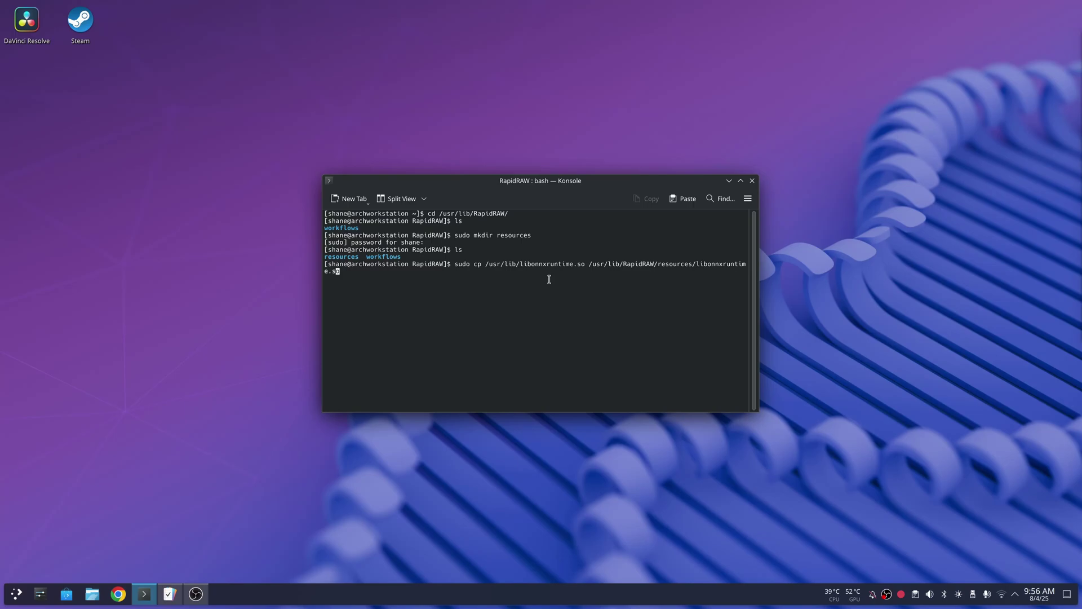
key("Return")
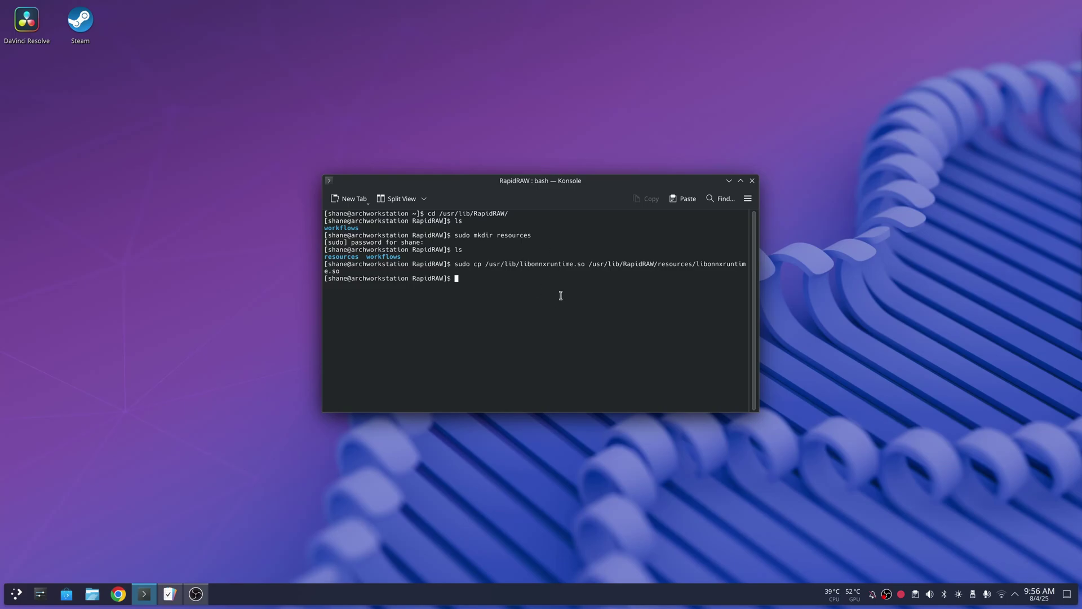
type("cd r")
Step: Move into resources/ and list its contents
key("Tab")
key("Return")
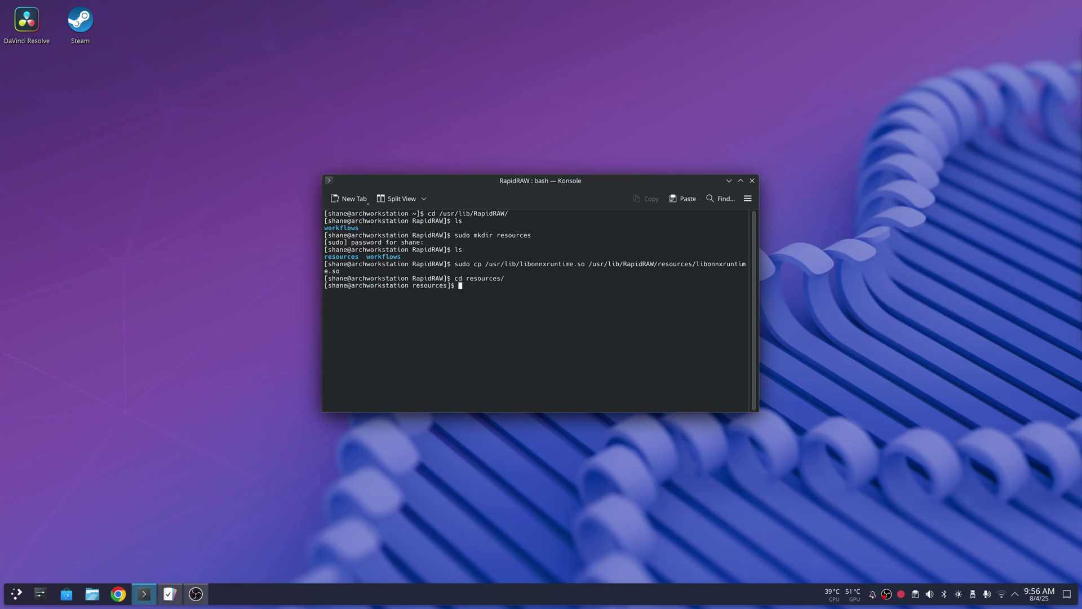
type("ls")
key("Return")
type("cd")
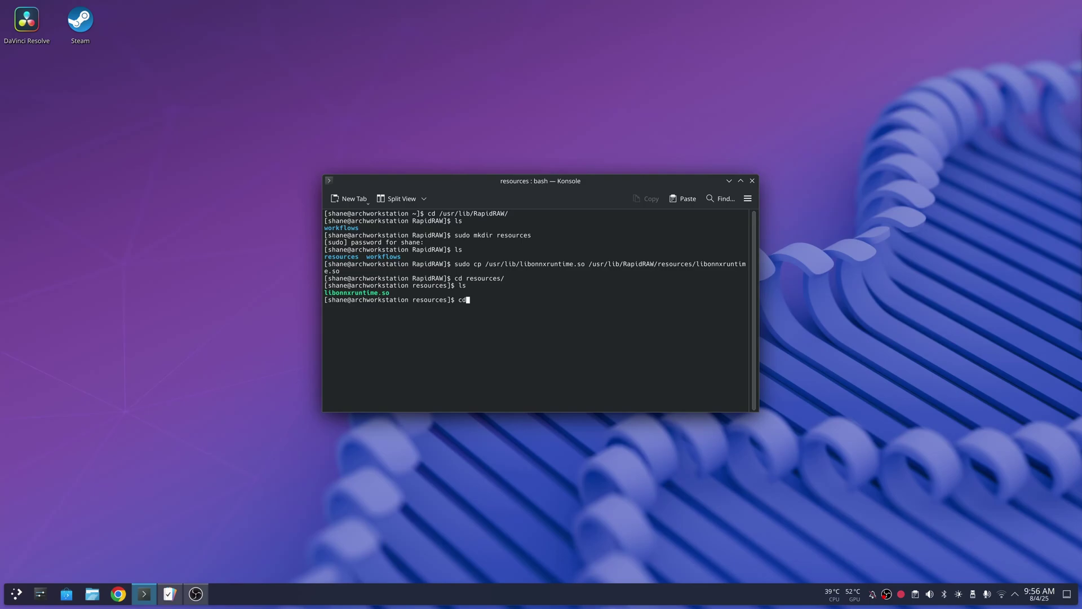
Step: Return to the home folder, clear the screen and launch RapidRAW from Konsole
key("Return")
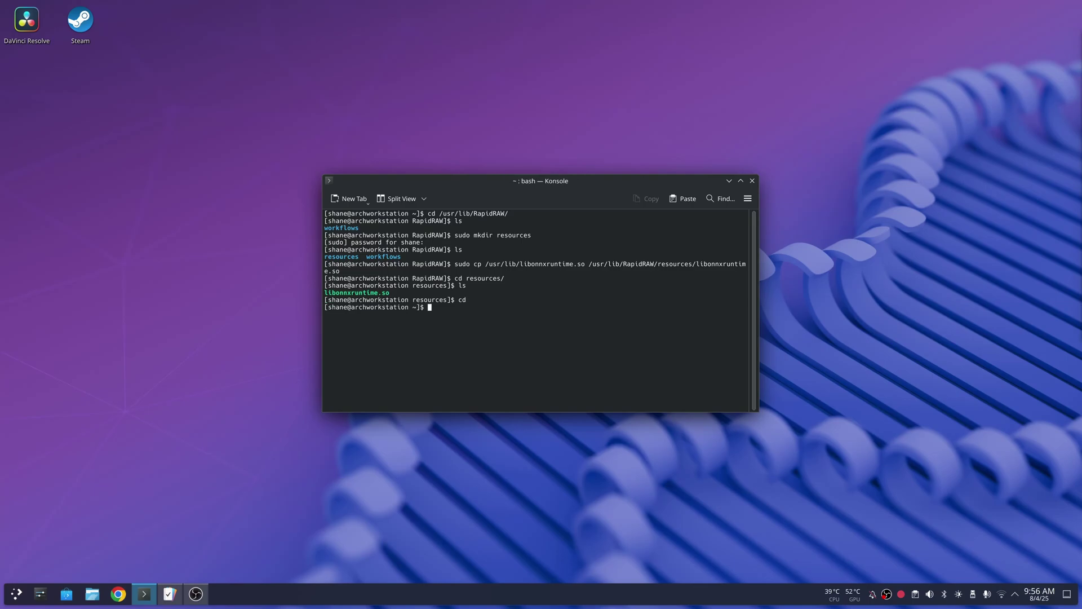
type("clear")
key("Return")
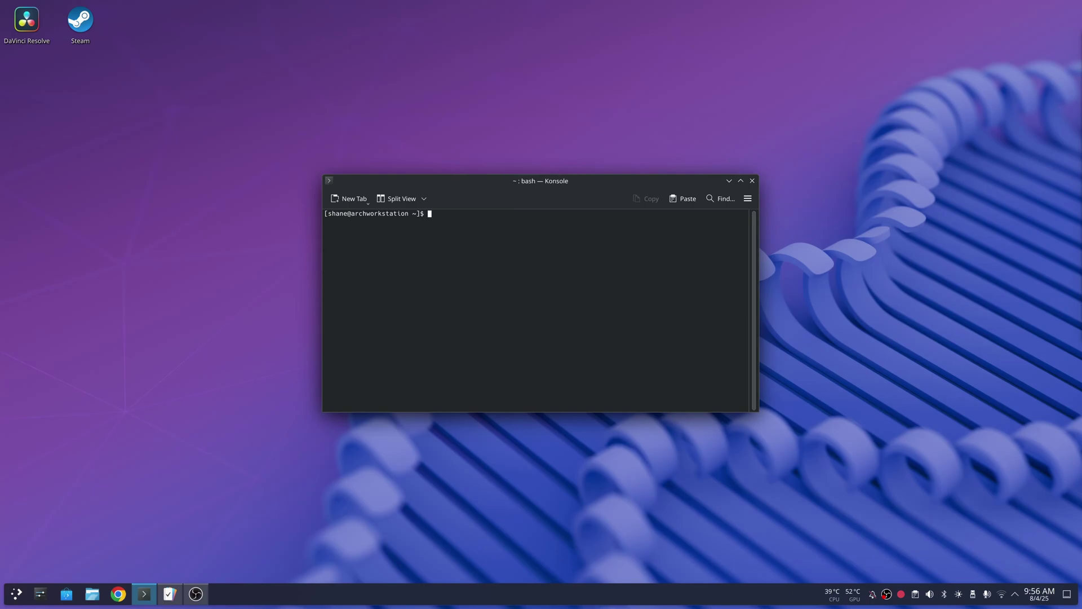
type("Rap")
key("Tab")
key("Return")
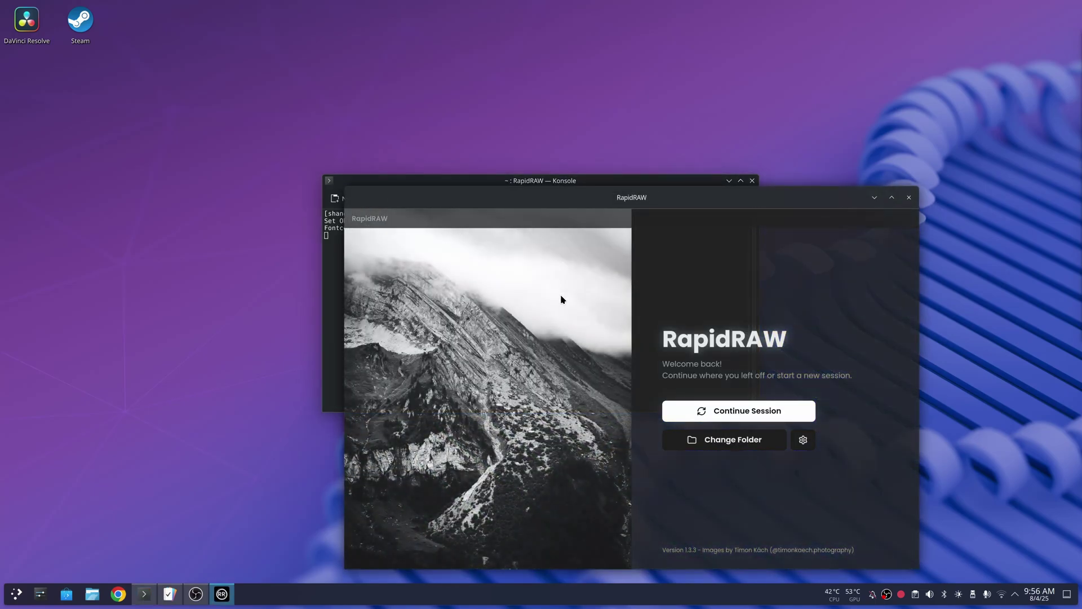
Step: Resume the previous session in a maximized window and open portrait Janyce-20221003-1036.nef
left_click_drag(599, 180, 485, 81)
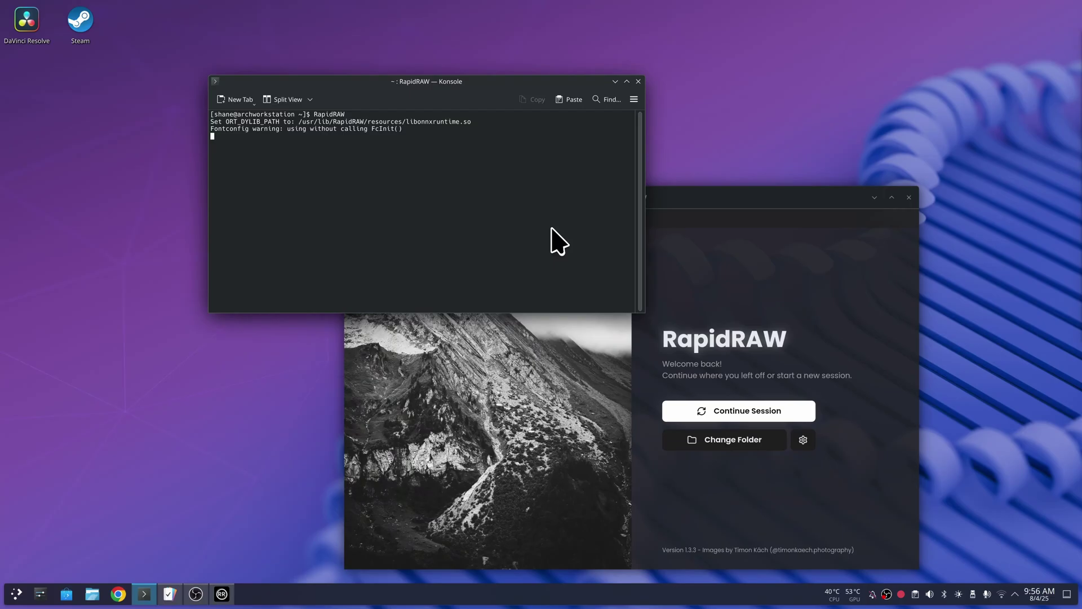
left_click(737, 200)
left_click(891, 199)
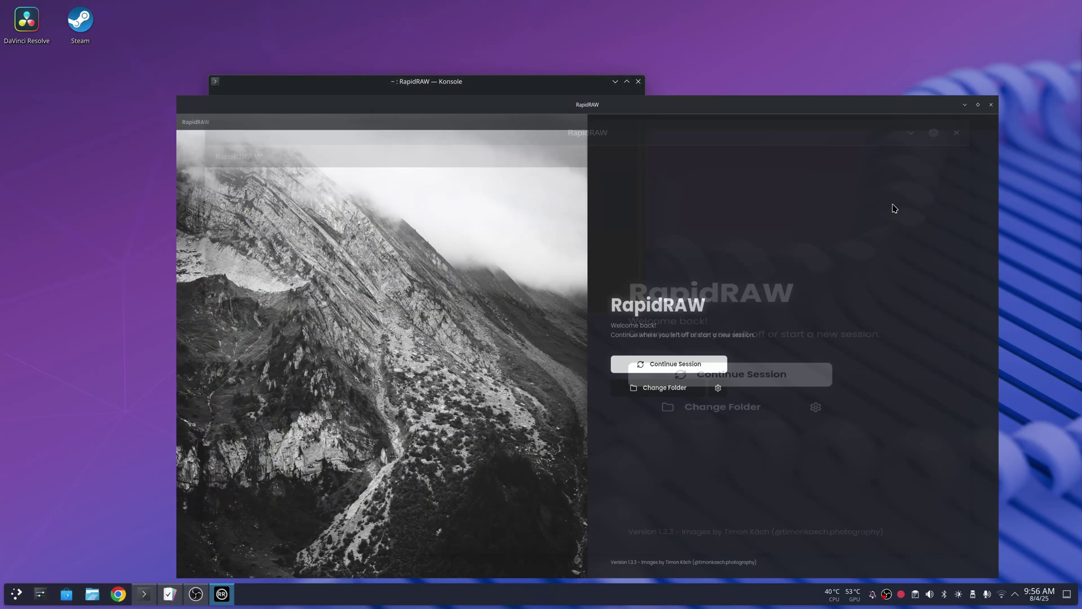
left_click(659, 328)
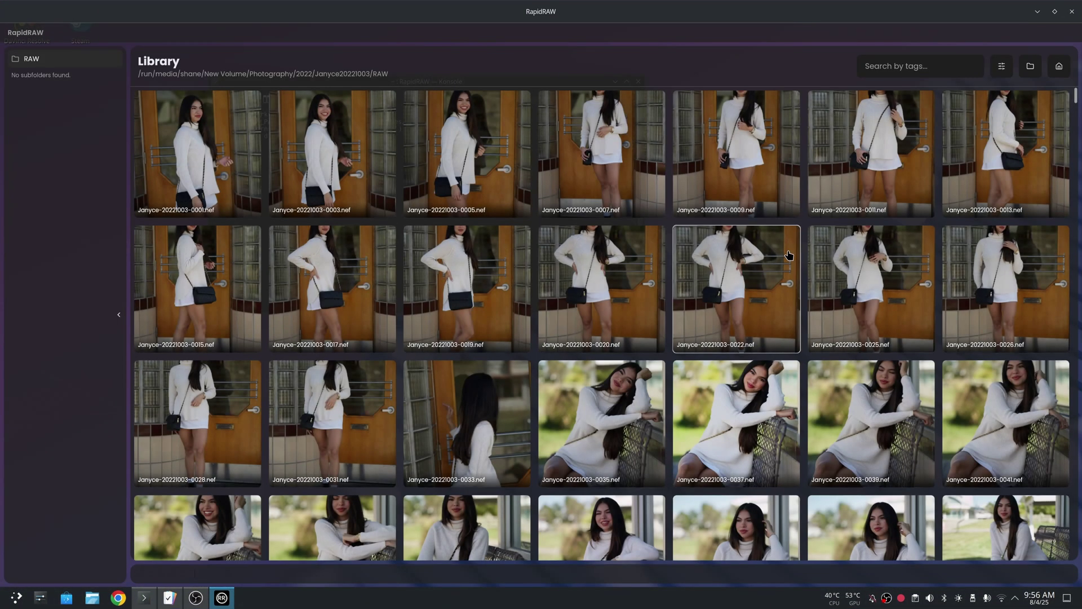
scroll(786, 255, "down", 10)
scroll(794, 270, "down", 10)
scroll(800, 279, "down", 10)
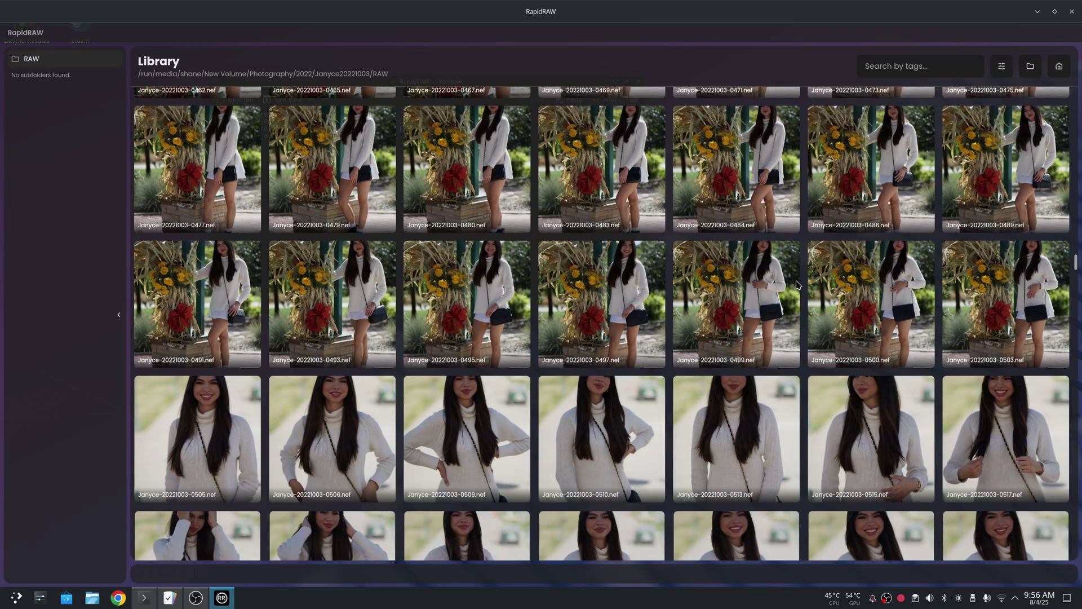
scroll(800, 283, "down", 10)
scroll(802, 288, "down", 10)
scroll(803, 294, "down", 10)
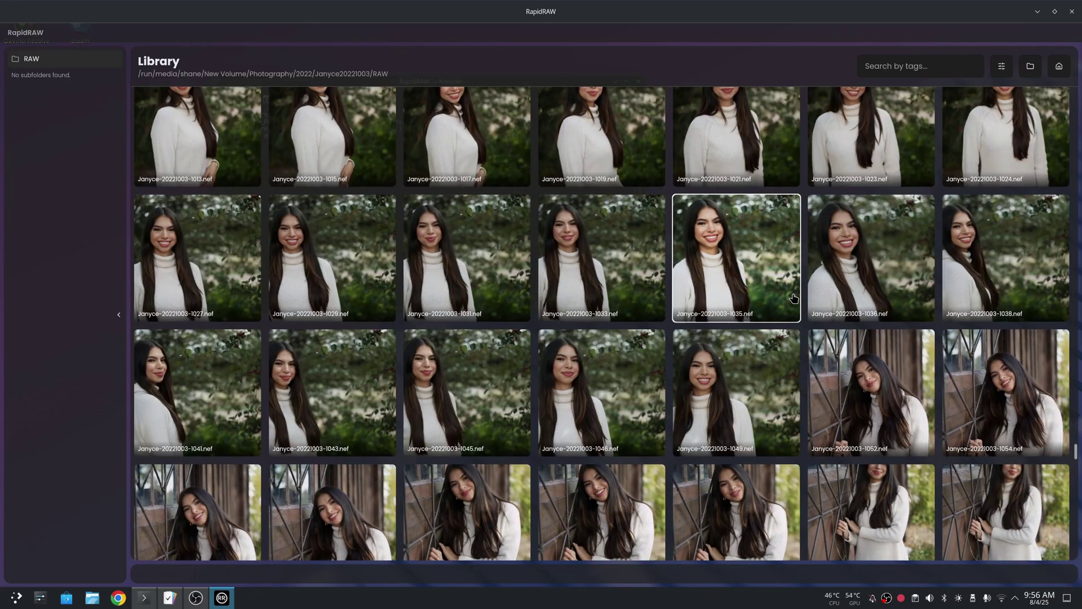
scroll(802, 294, "down", 2)
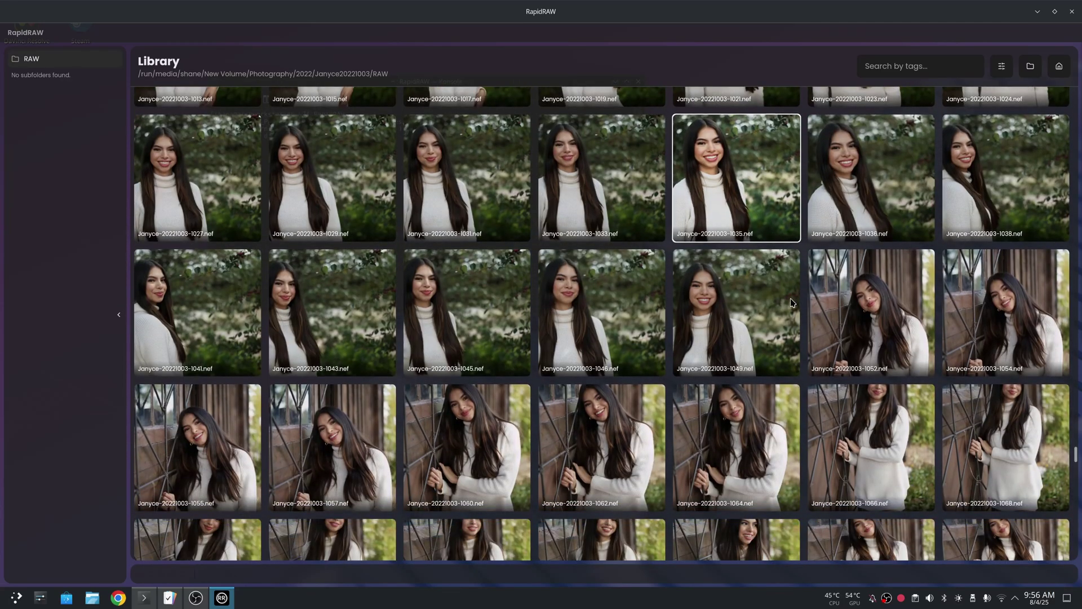
double_click(882, 200)
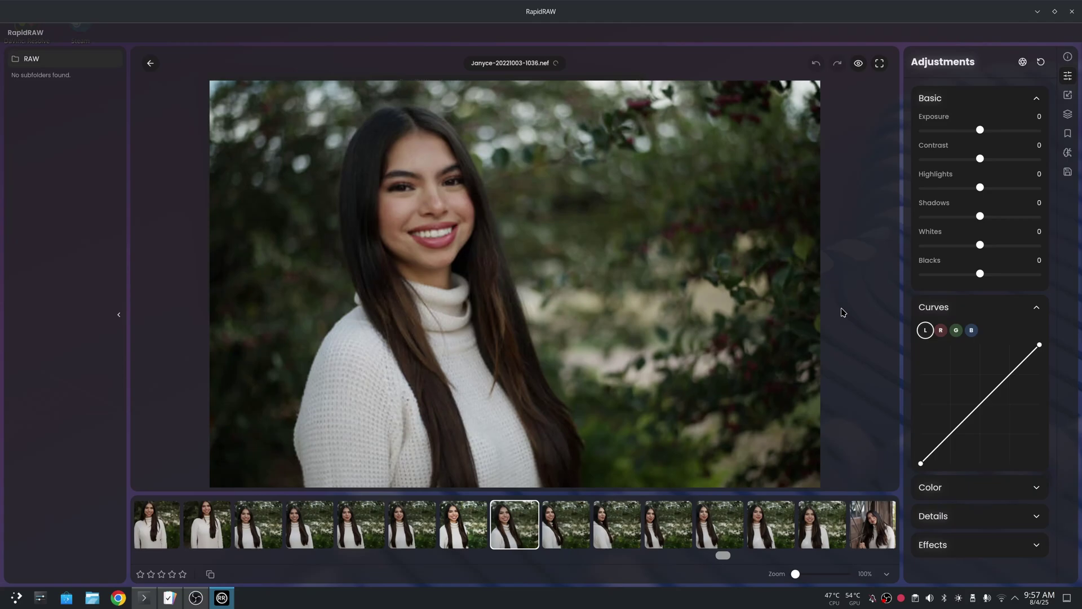
Step: Set the portrait's exposure to 1.25 and show the masks list with Masks 1 and 2
left_click(144, 599)
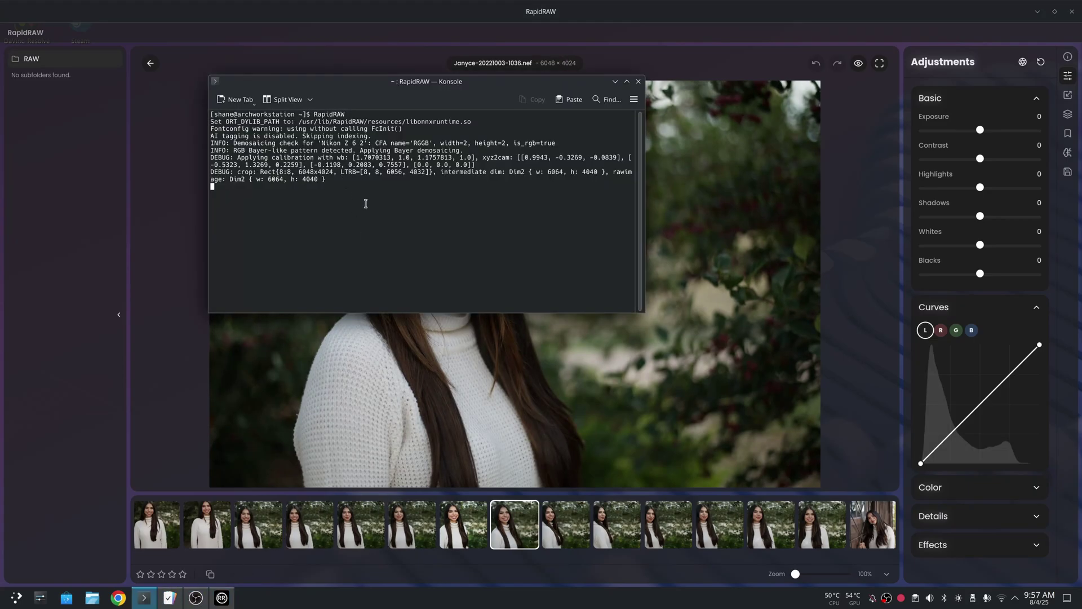
left_click(812, 17)
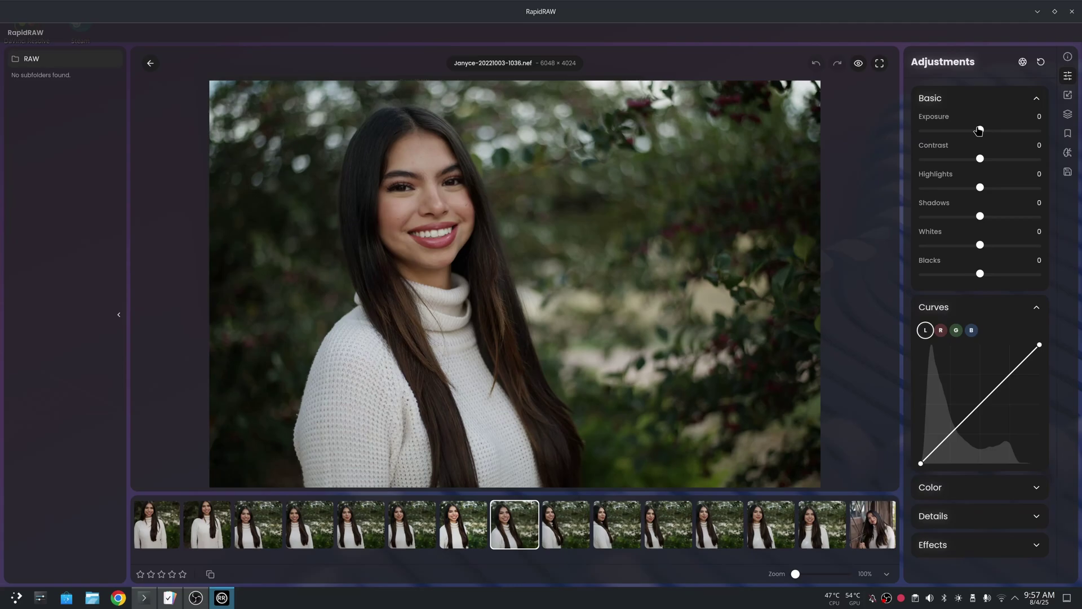
left_click_drag(980, 130, 994, 130)
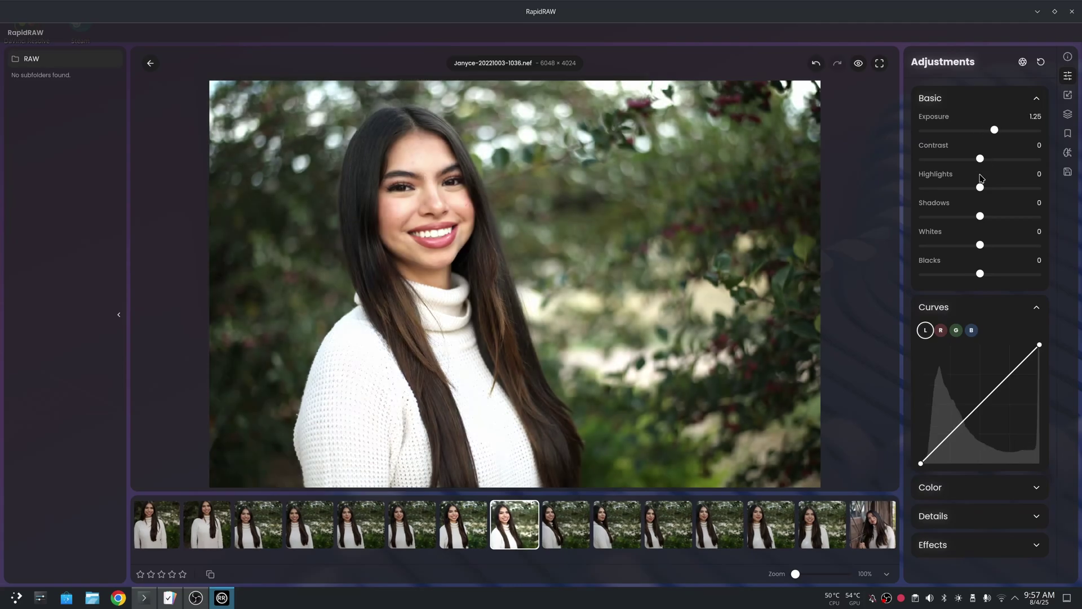
left_click(1068, 114)
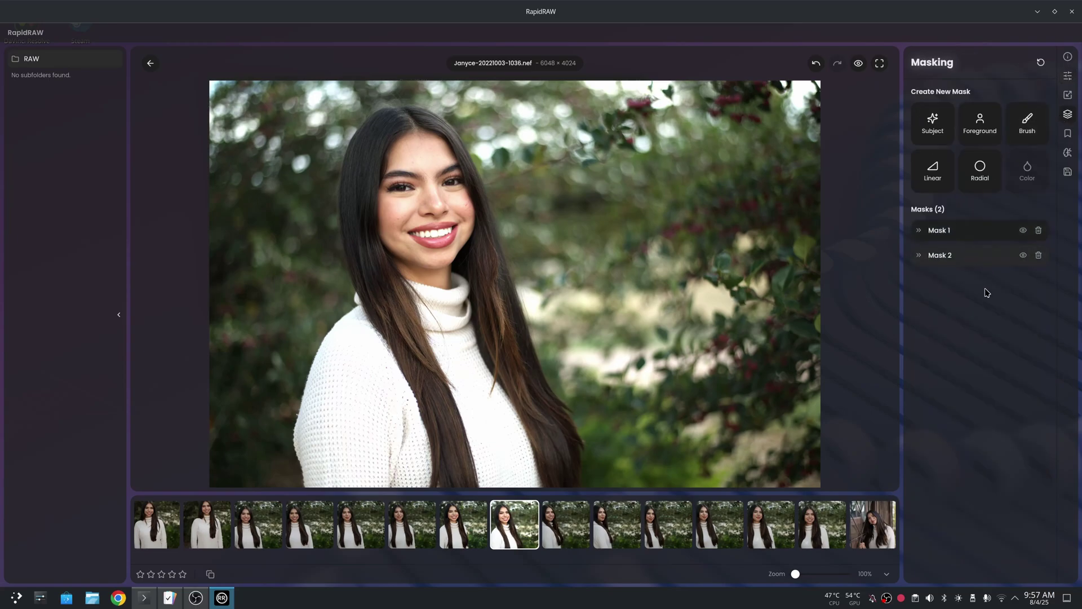
Step: Delete the two existing masks and create a new AI Subject mask
left_click(1038, 255)
left_click(1038, 230)
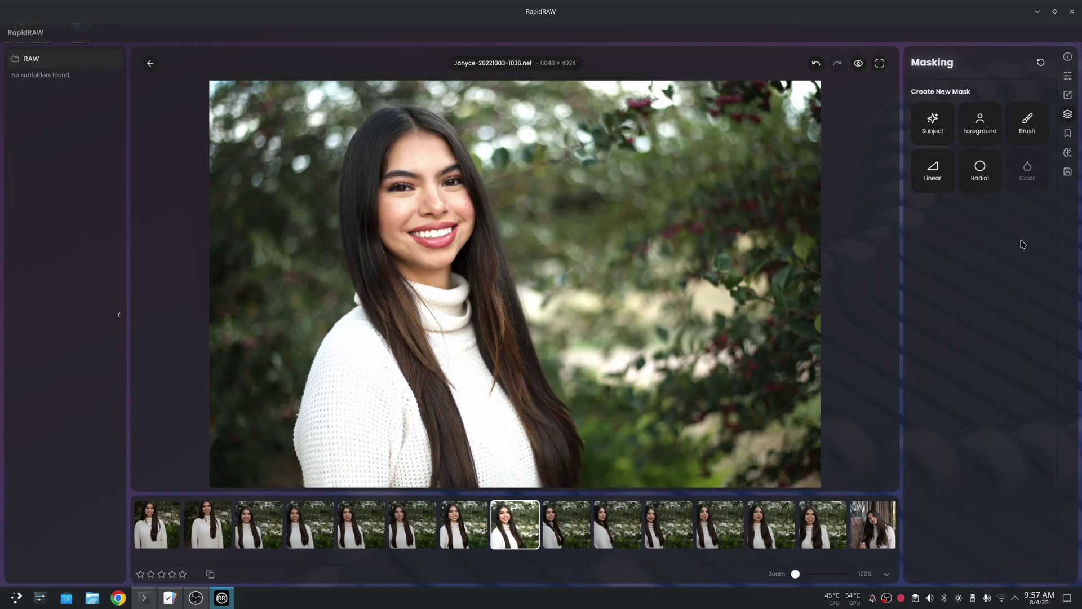
left_click(934, 124)
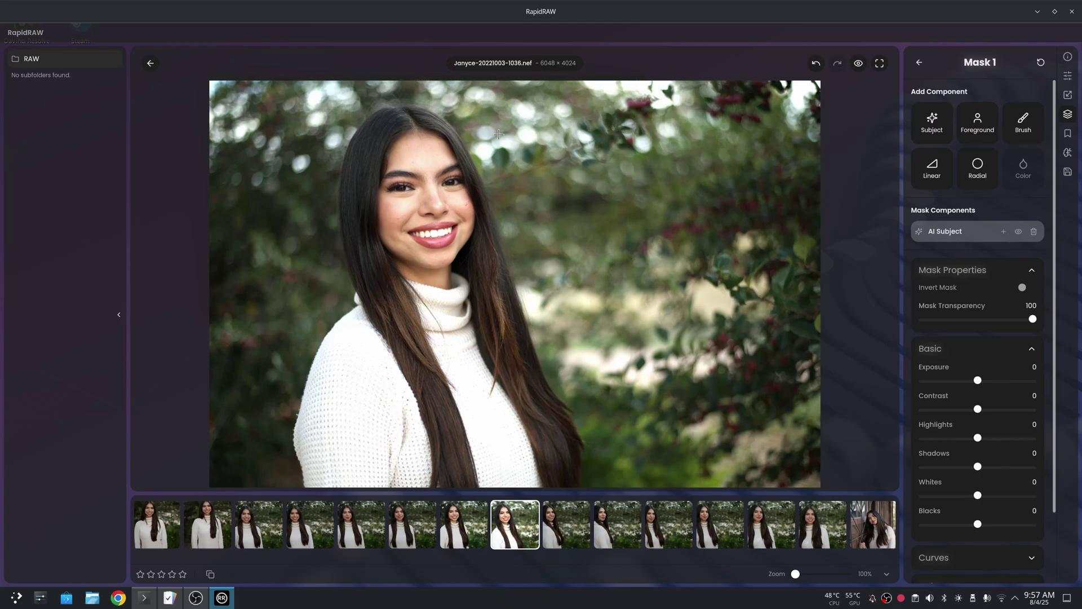
Step: Trace around the woman's hair and sweater until the subject mask is generated
mouse_move(419, 115)
left_mouse_down()
mouse_move(349, 203)
mouse_move(353, 290)
left_mouse_up()
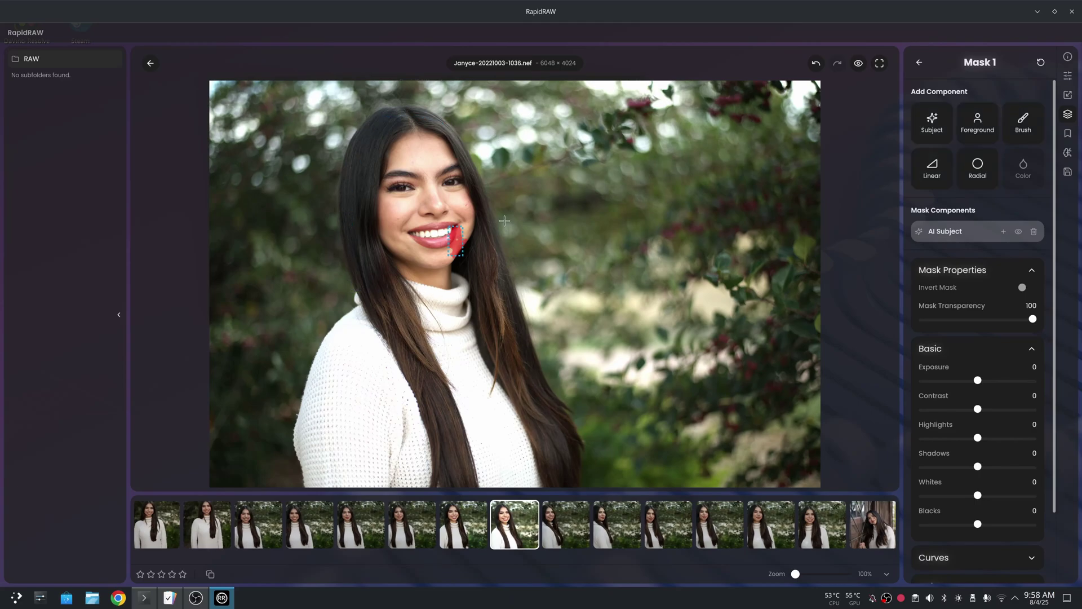
mouse_move(444, 132)
left_mouse_down()
mouse_move(370, 322)
mouse_move(383, 155)
mouse_move(373, 144)
left_mouse_up()
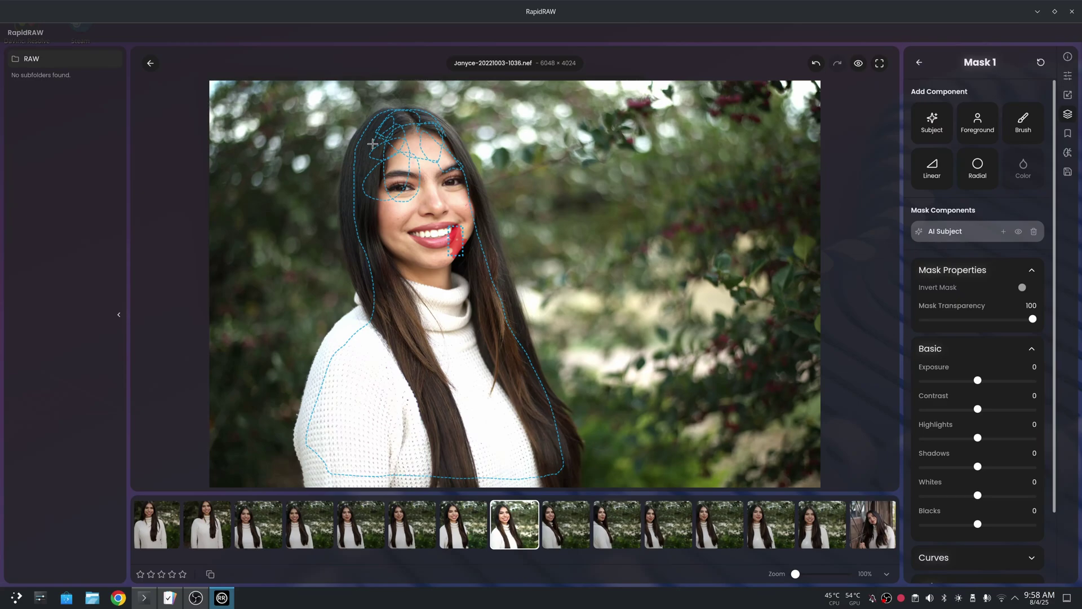
mouse_move(373, 144)
left_mouse_down()
mouse_move(387, 266)
mouse_move(326, 442)
mouse_move(516, 454)
mouse_move(495, 390)
mouse_move(401, 342)
mouse_move(445, 205)
mouse_move(416, 296)
mouse_move(476, 379)
left_mouse_up()
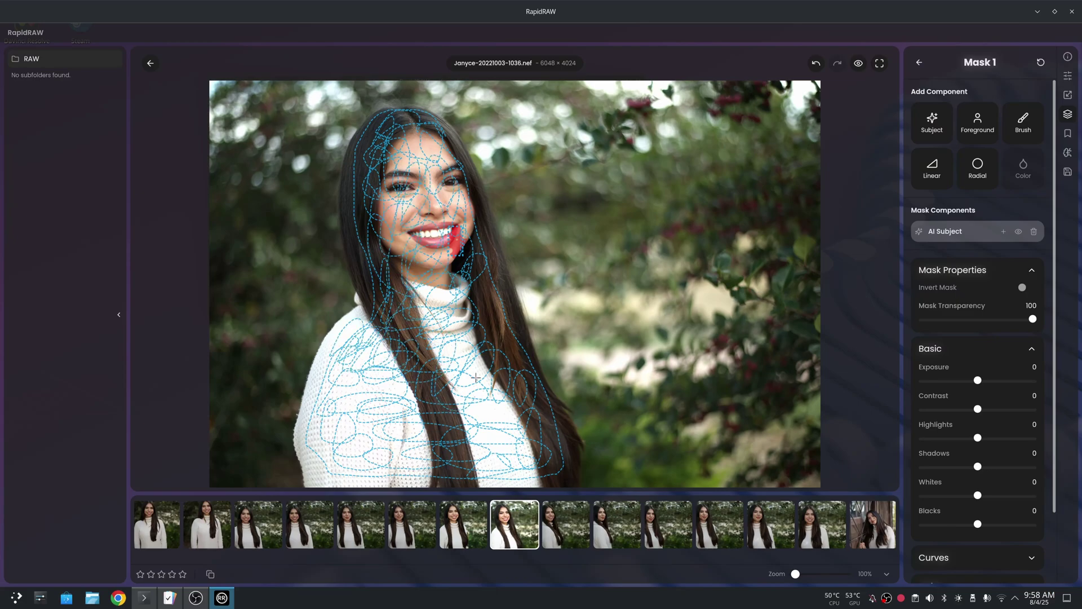
left_click_drag(476, 378, 440, 352)
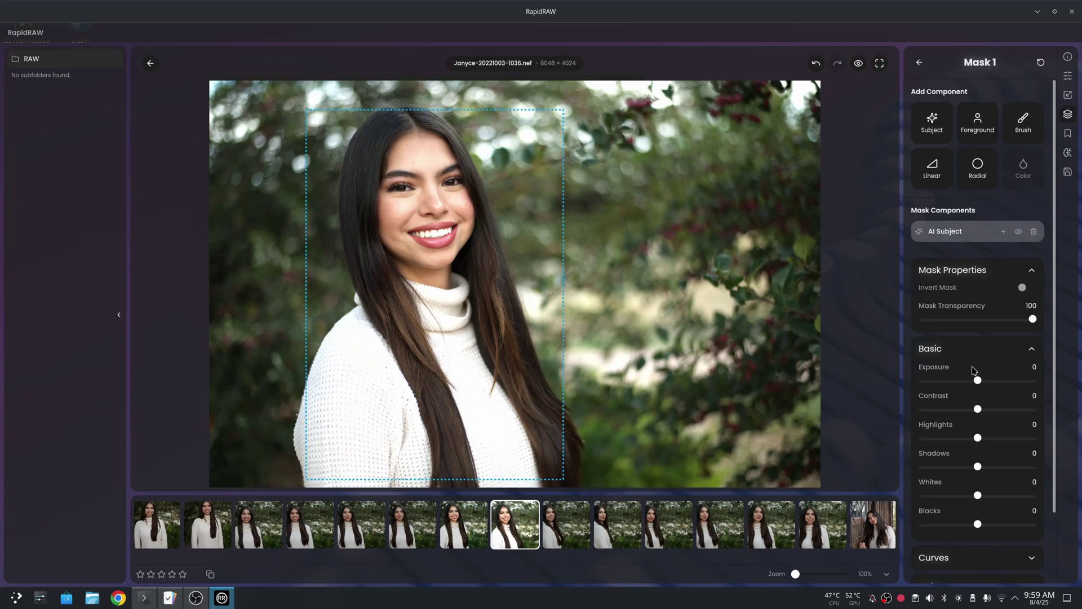
Step: Pull down Highlights and Whites on the subject in Mask 1's Basic section
left_click_drag(978, 438, 964, 440)
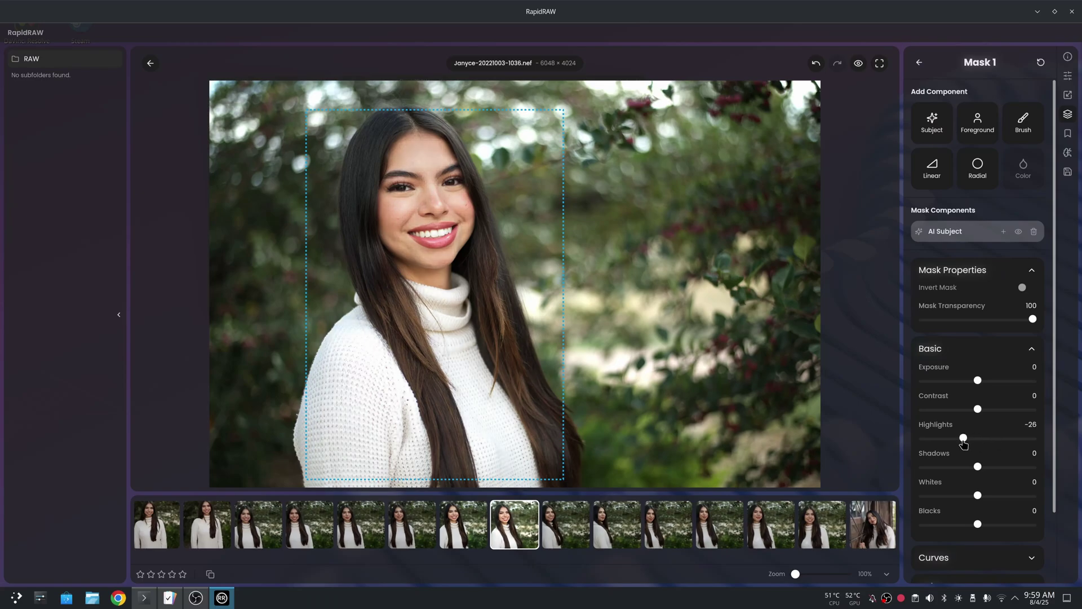
left_click_drag(965, 438, 968, 438)
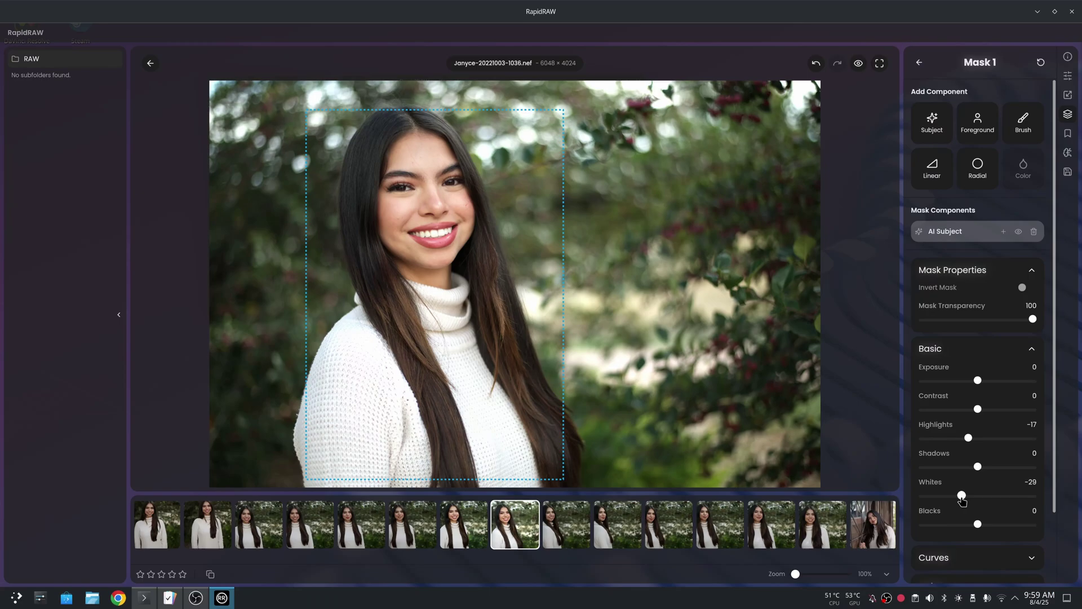
left_click_drag(977, 496, 960, 496)
scroll(960, 499, "down", 2)
Step: Add two tone curve points forming an S-curve, then hide the curve editor
left_click(1031, 477)
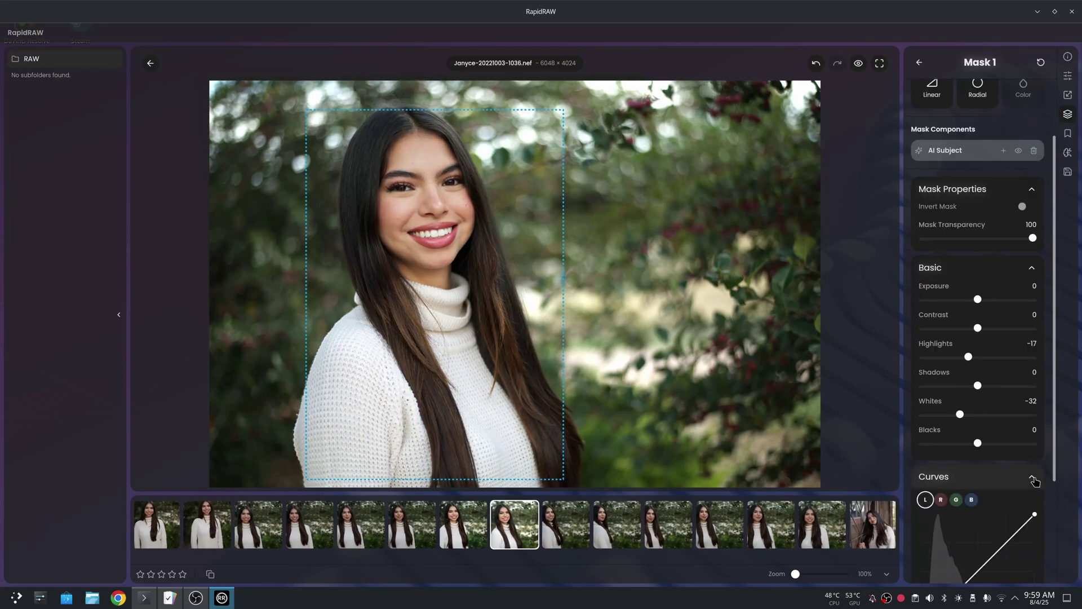
scroll(1035, 480, "down", 3)
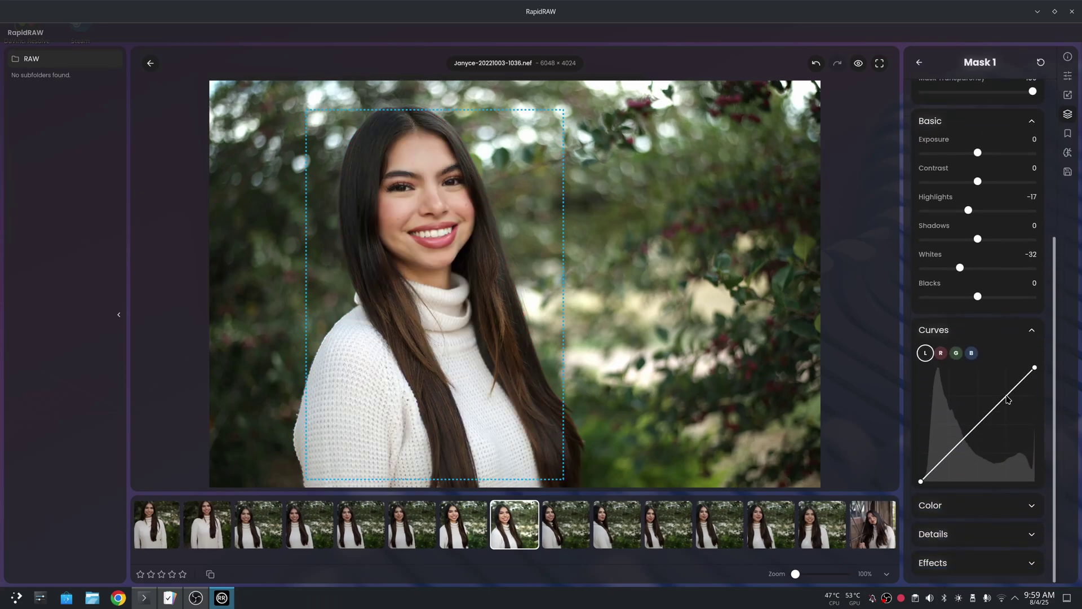
left_click_drag(1007, 400, 1006, 394)
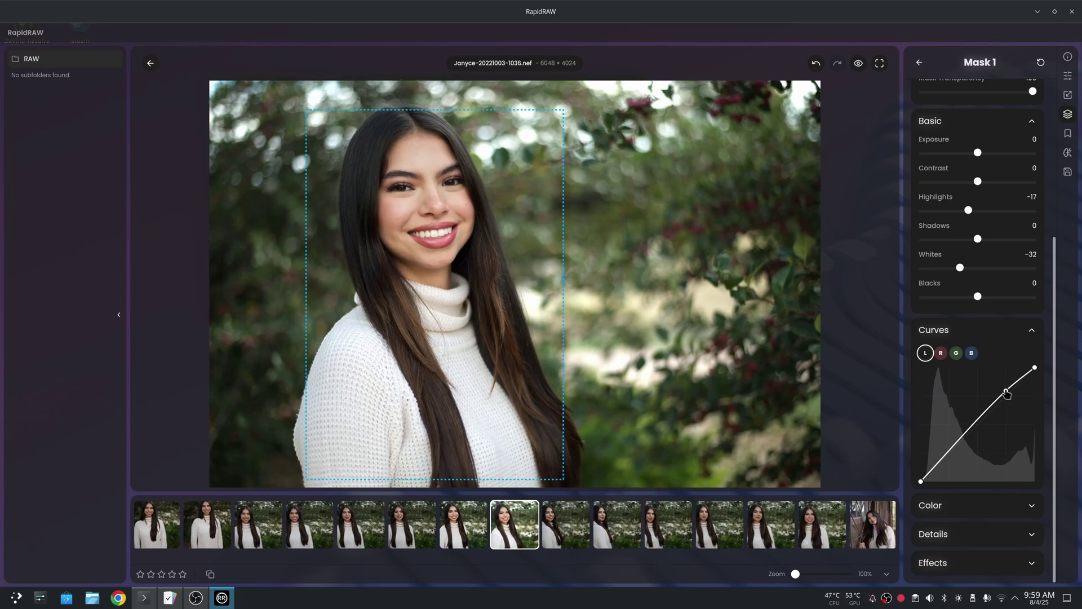
left_click(941, 465)
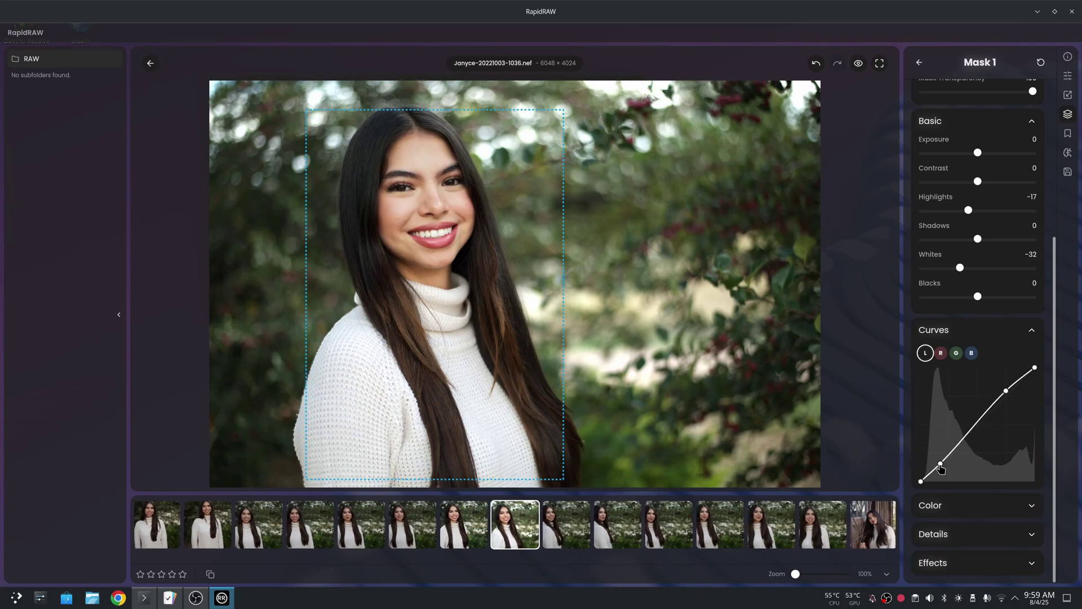
left_click(967, 329)
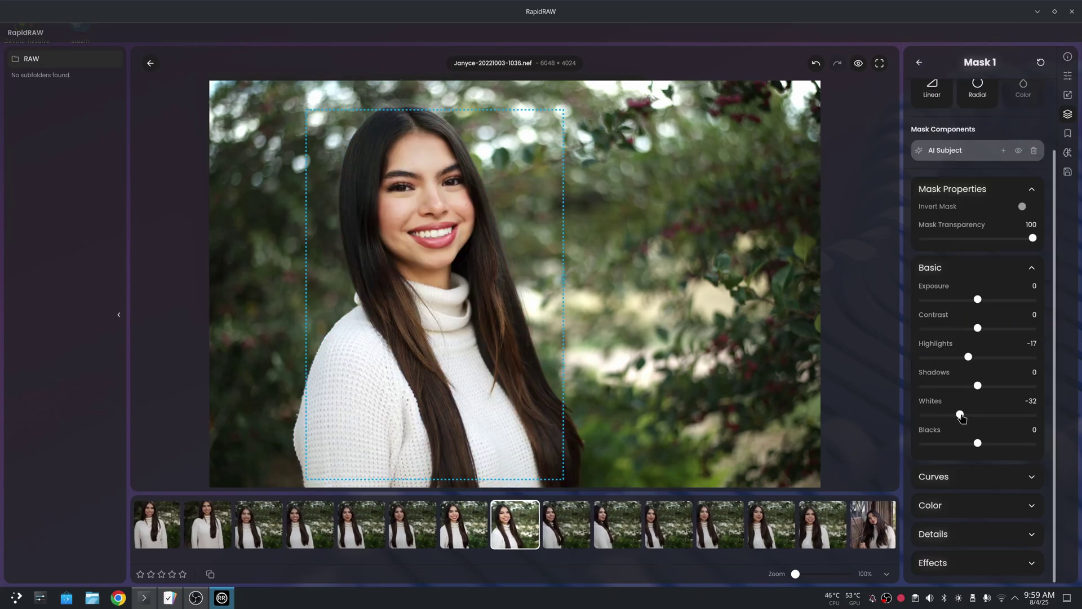
Step: Settle Whites at -39 and Highlights at -19, then collapse the Basic section
left_click_drag(961, 414, 956, 414)
left_click_drag(969, 355, 967, 356)
left_click(1031, 269)
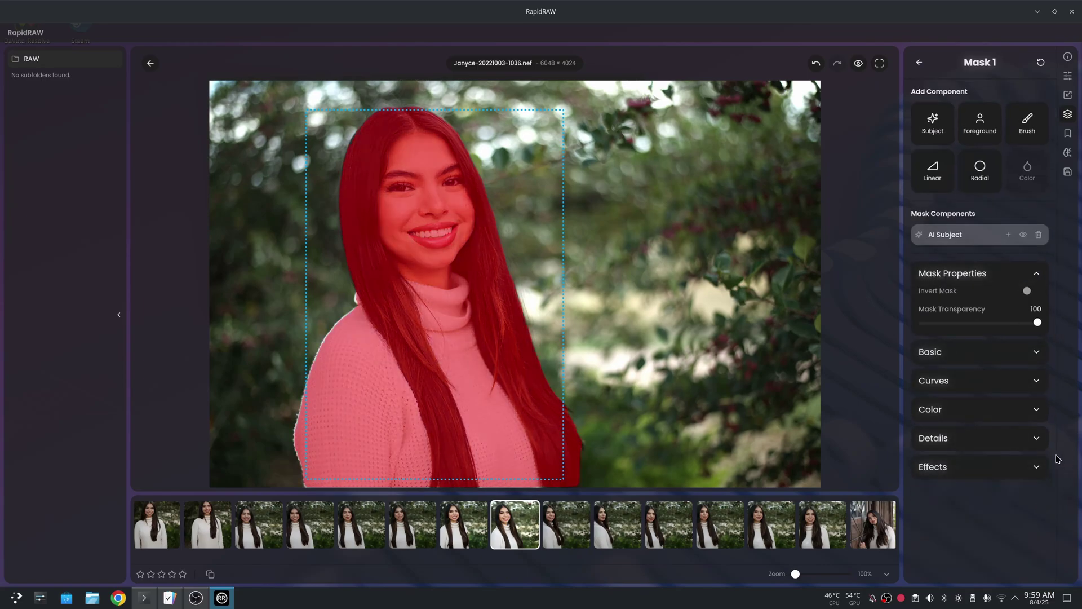
mouse_move(955, 234)
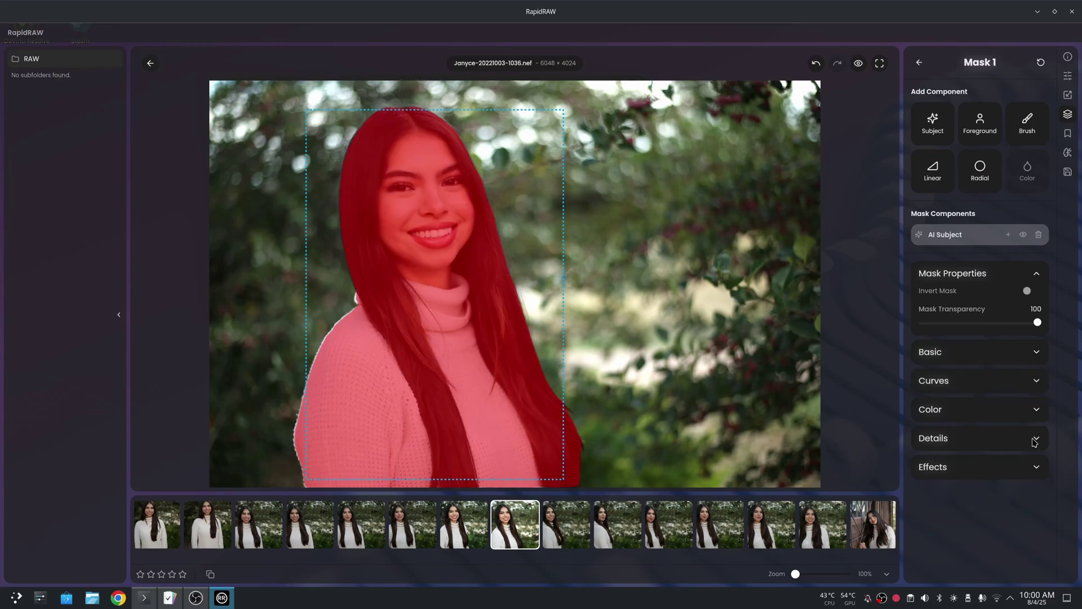
Step: Cool the whole photo's white balance temperature to -18 in the global Color settings
mouse_move(964, 149)
left_click(1067, 78)
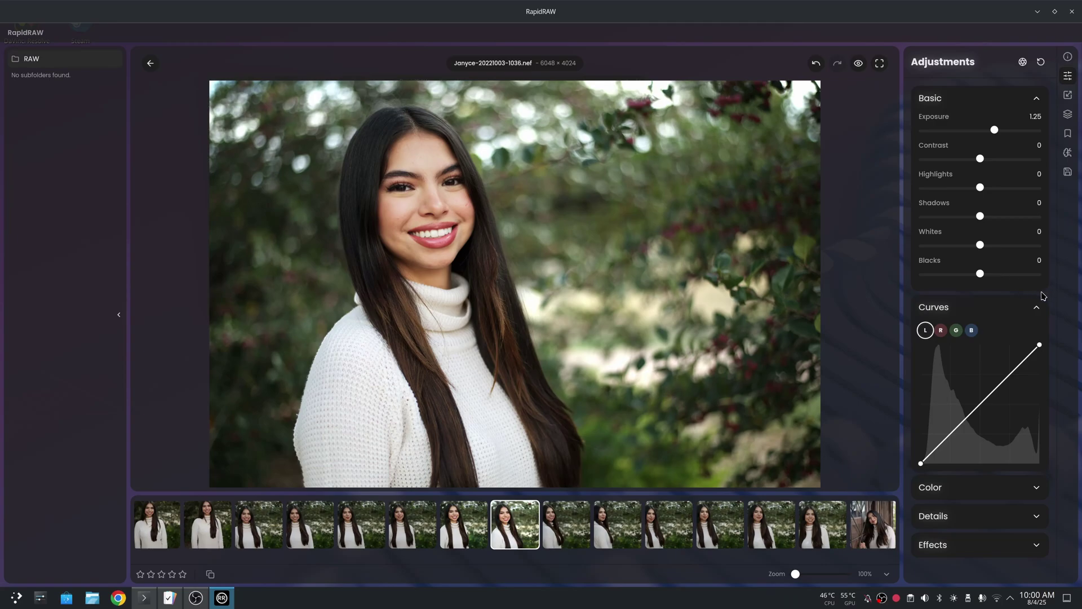
left_click(1037, 487)
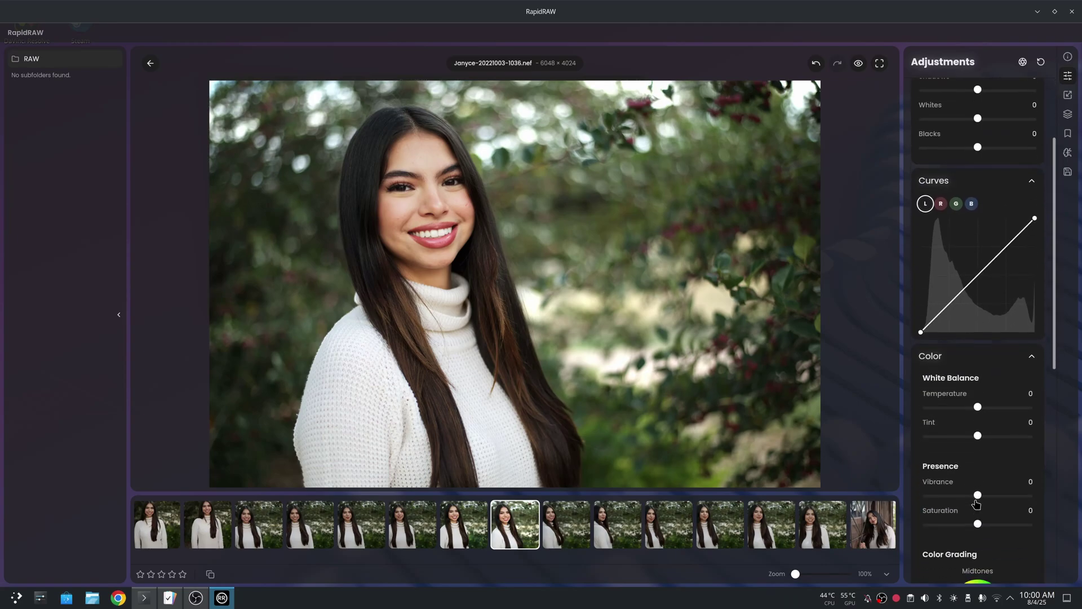
scroll(1015, 422, "down", 1)
left_click_drag(977, 373, 957, 374)
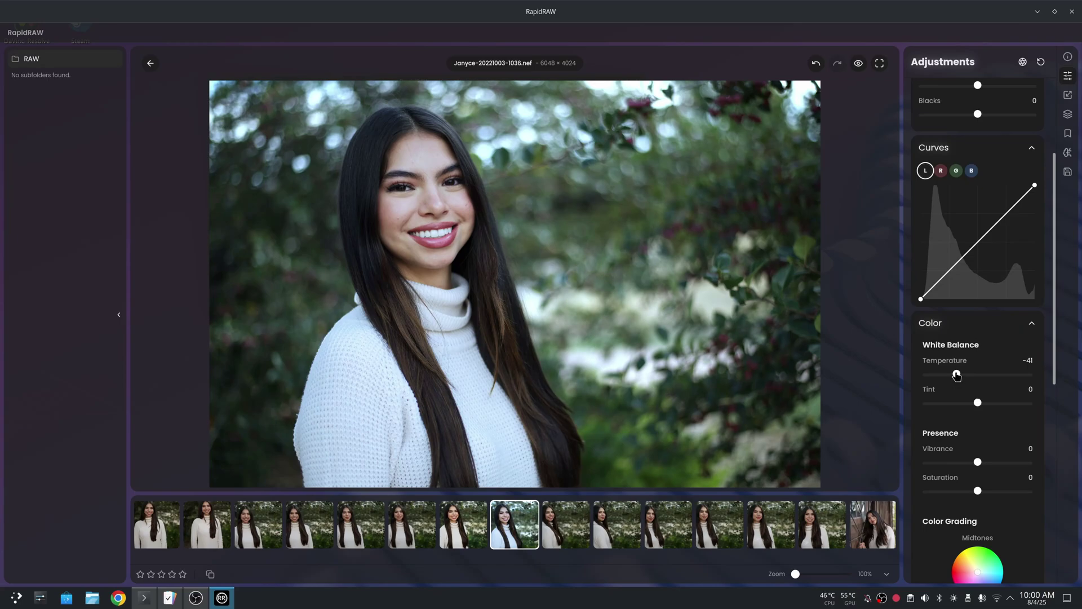
mouse_move(957, 375)
left_mouse_down()
mouse_move(979, 375)
mouse_move(969, 375)
left_mouse_up()
Step: On Mask 1, try a cooler subject temperature, then reset it to neutral 0
left_click(1068, 115)
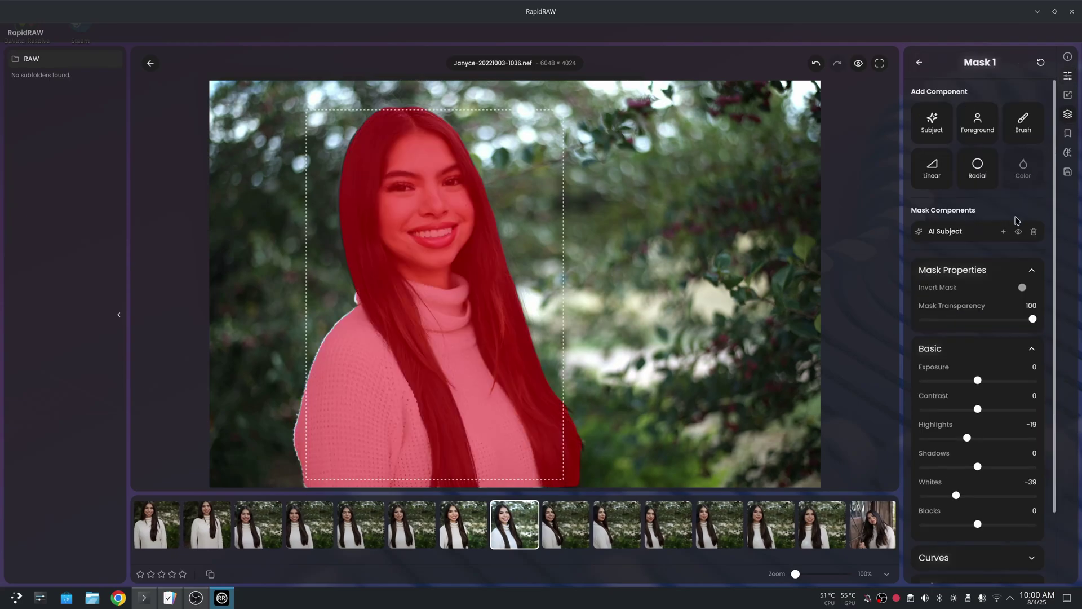
left_click(1032, 349)
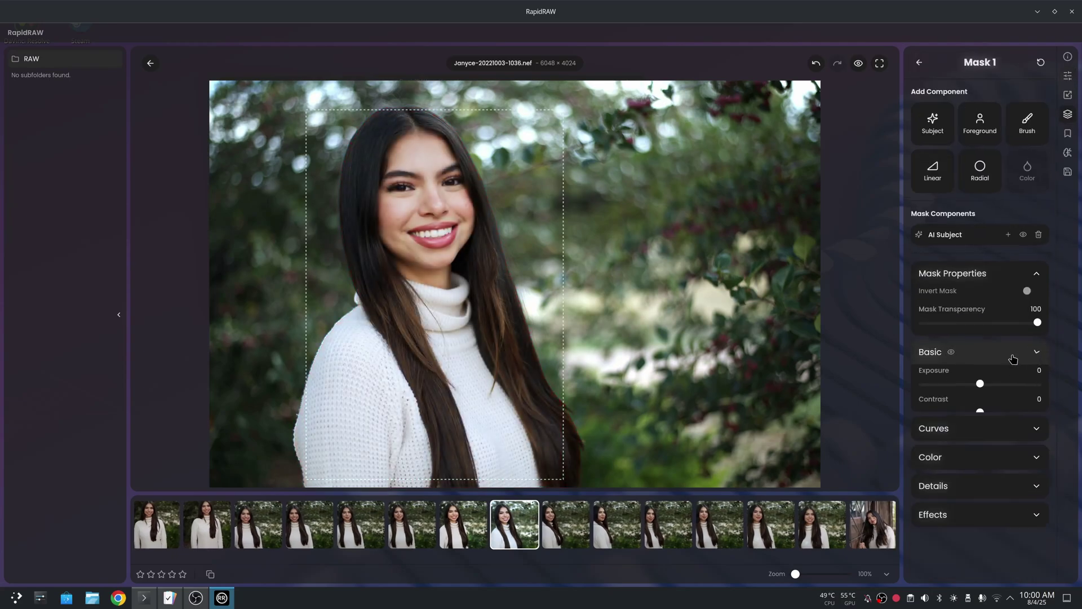
left_click(980, 406)
left_click_drag(977, 458, 943, 458)
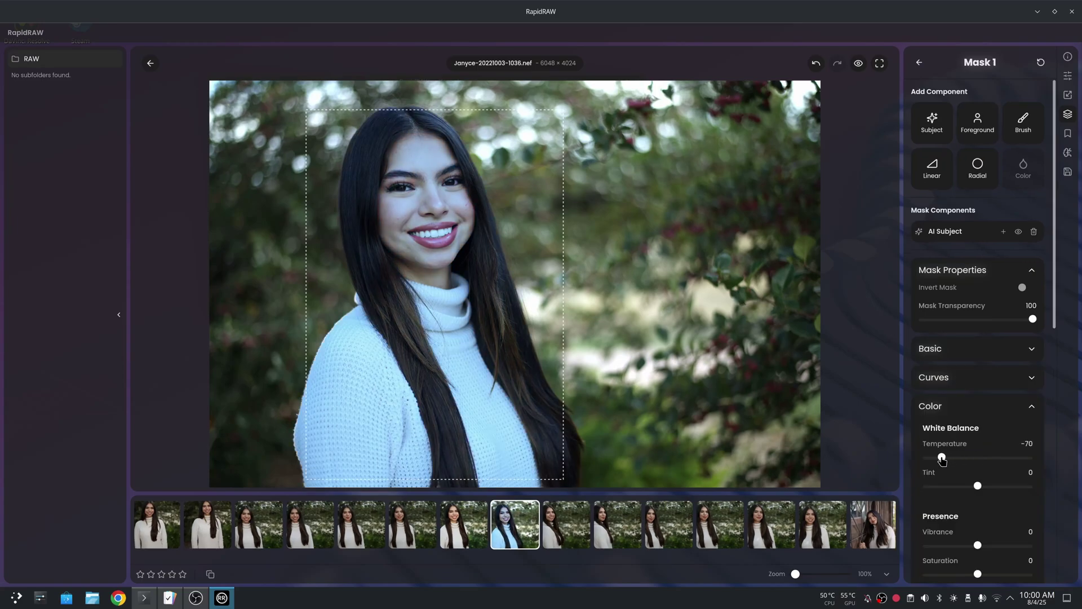
double_click(942, 457)
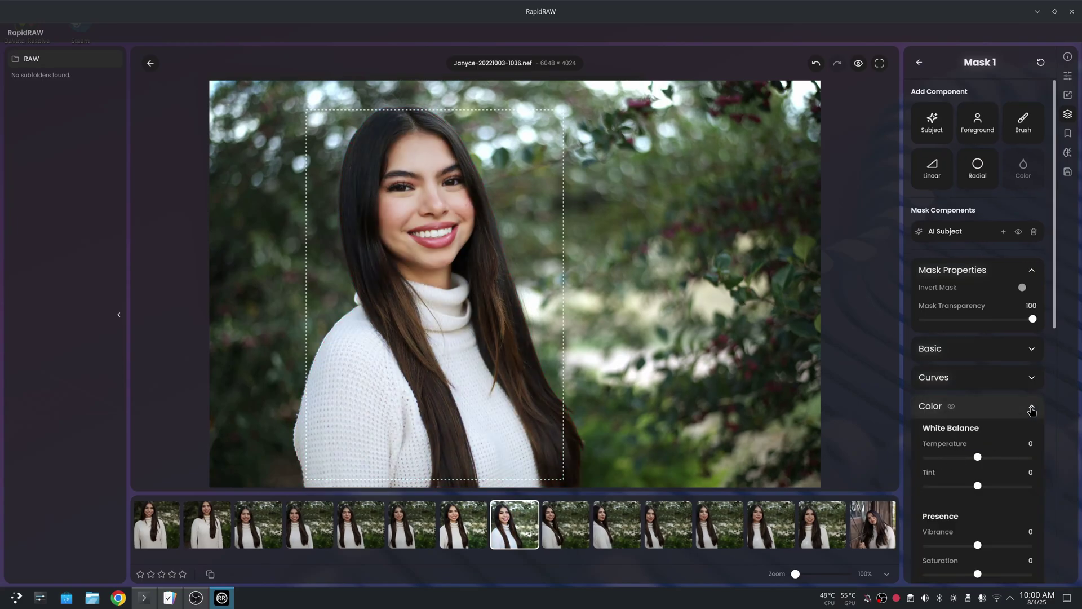
Step: Give the subject mask a Clarity of 14 and fine-tune its Structure amount
left_click(1032, 408)
left_click(1032, 435)
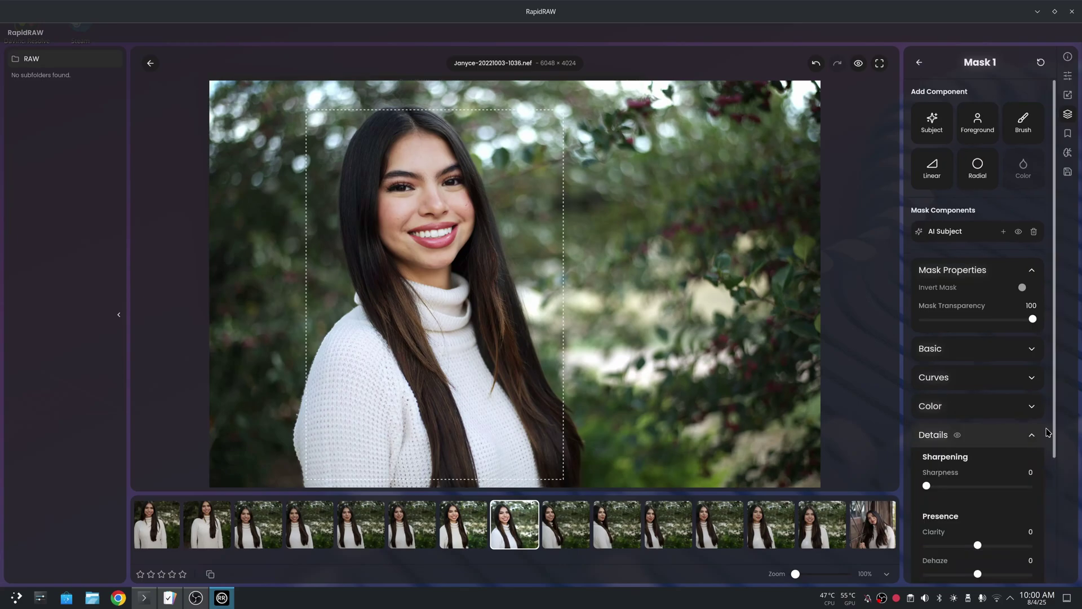
scroll(1047, 431, "down", 4)
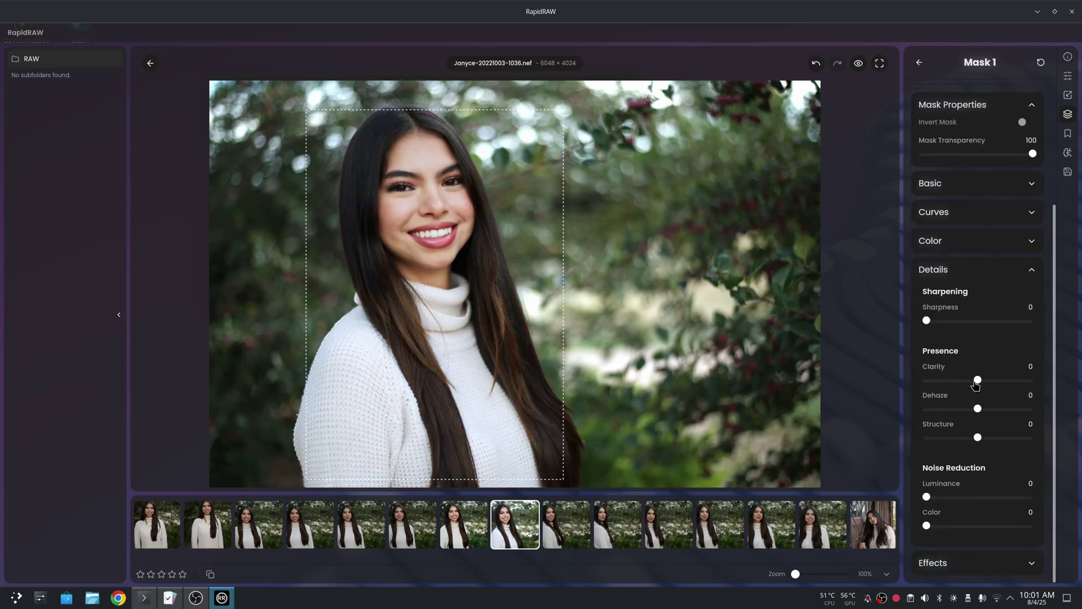
left_click_drag(978, 380, 985, 380)
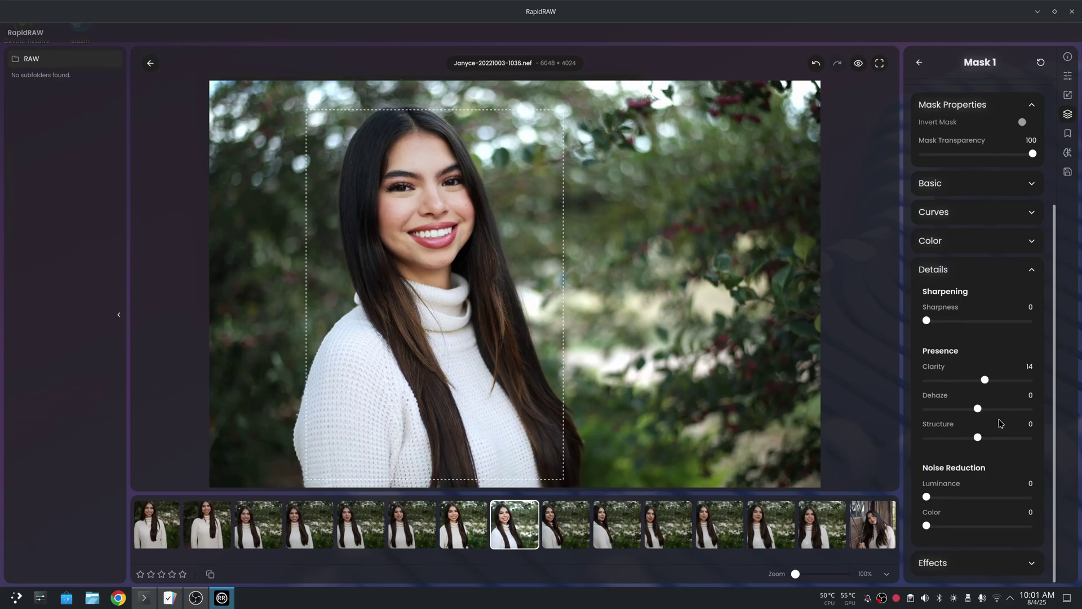
left_click(977, 437)
left_click_drag(979, 437, 978, 437)
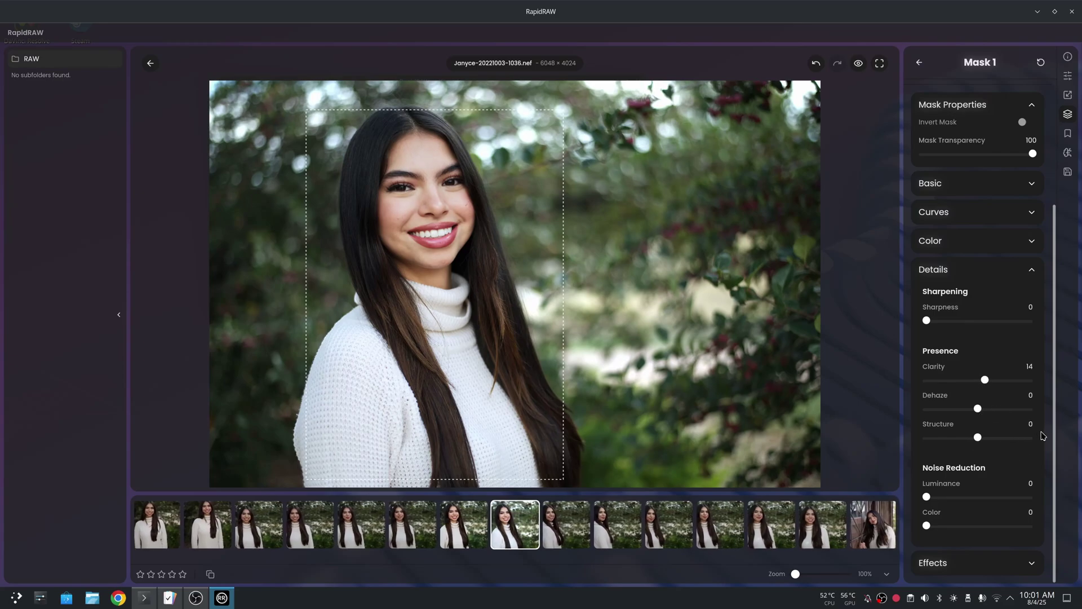
scroll(1036, 440, "up", 5)
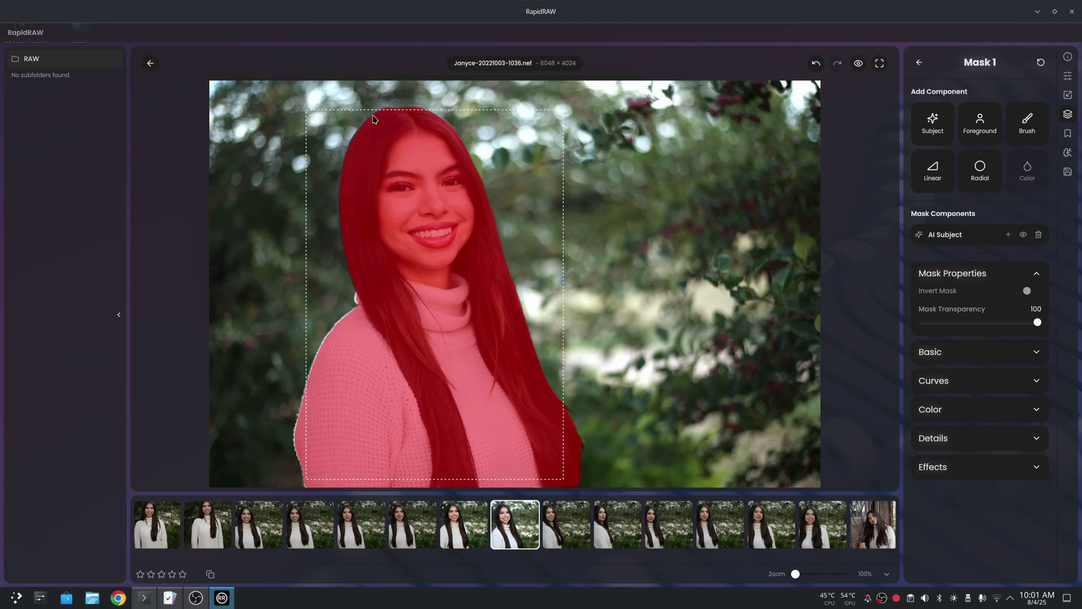
Step: Leave mask editing and shift the Color Mixer green hue to 27 and teal hue to 23
left_click(1068, 77)
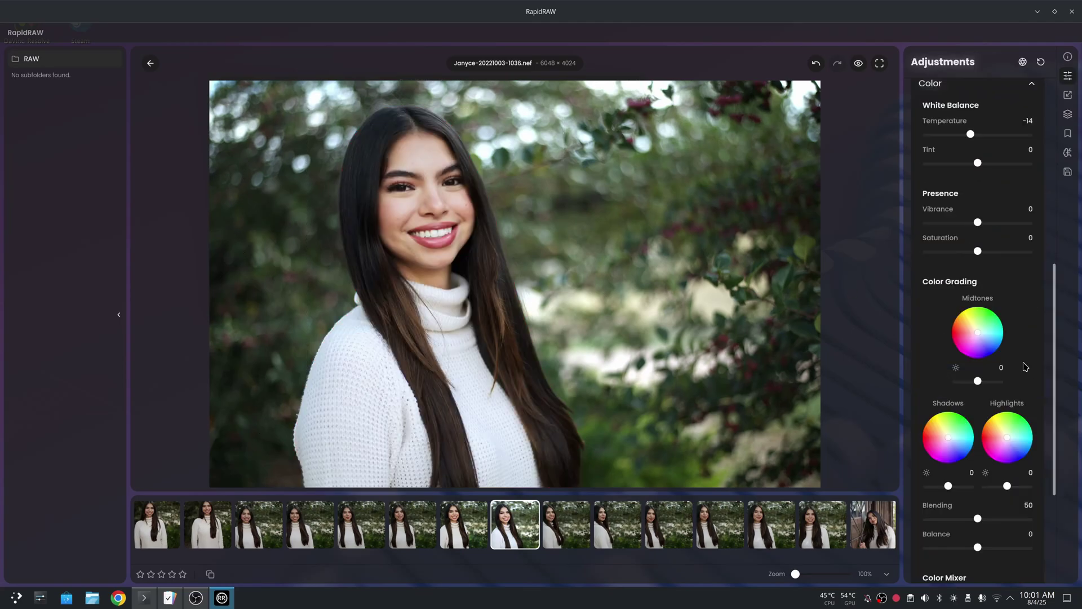
scroll(1024, 335, "down", 1)
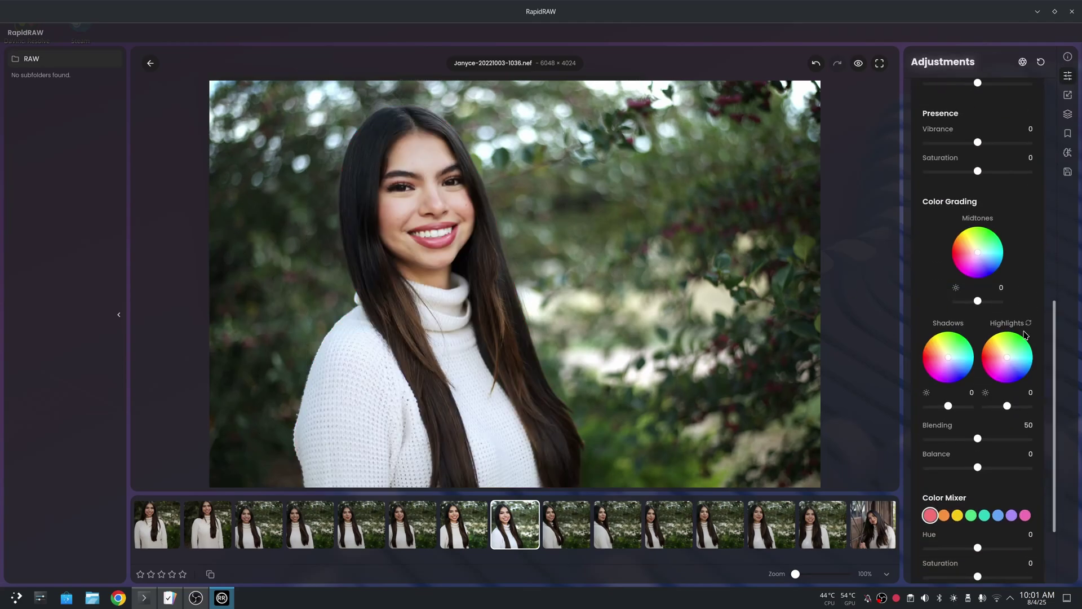
scroll(1024, 335, "down", 1)
scroll(1023, 351, "down", 1)
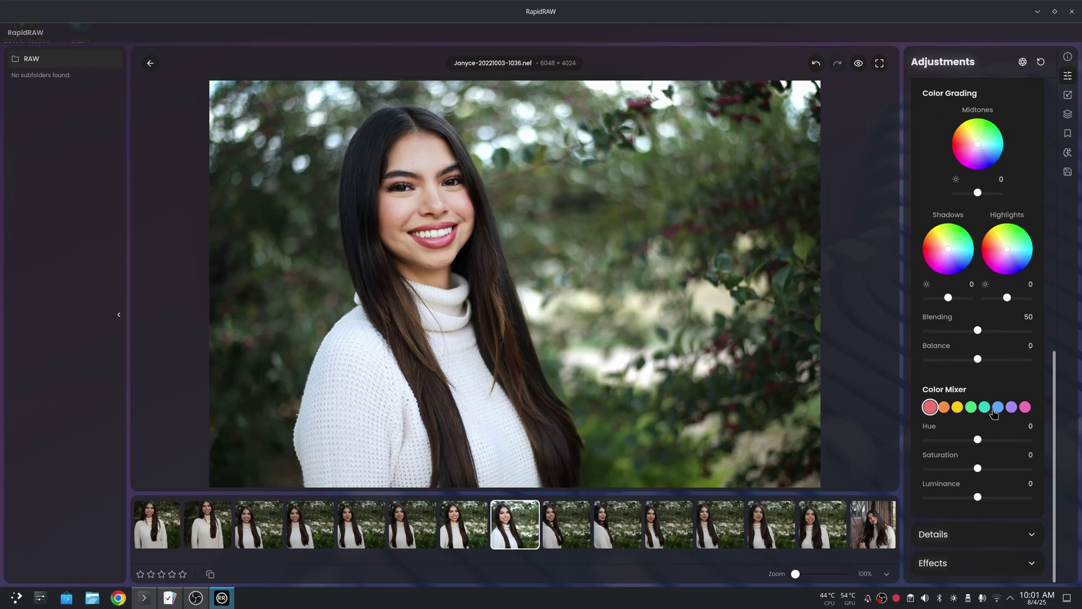
left_click(971, 407)
left_click_drag(978, 440, 946, 440)
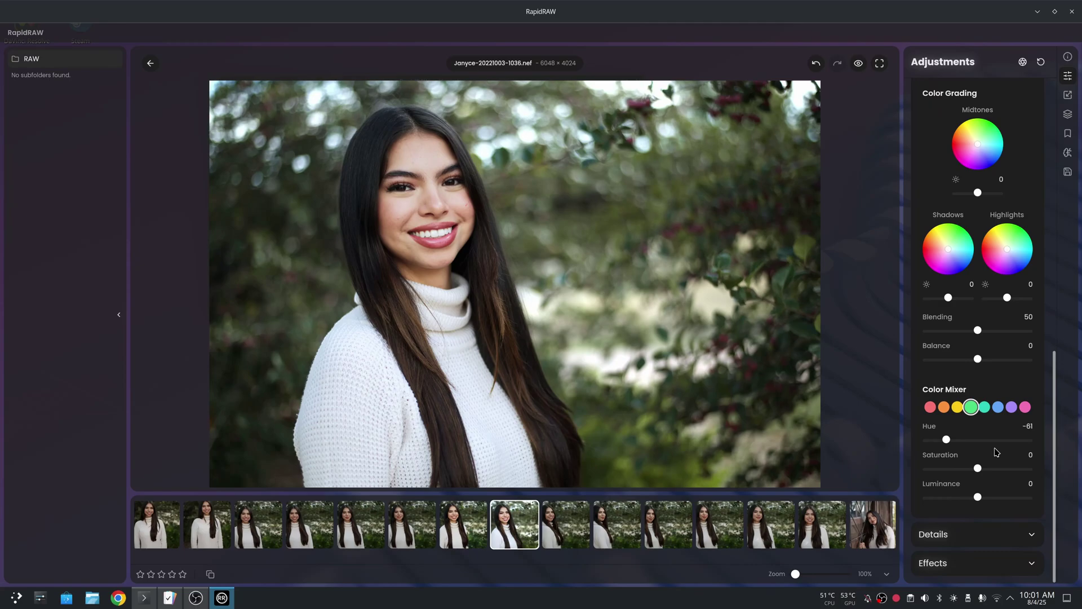
left_click_drag(947, 440, 993, 441)
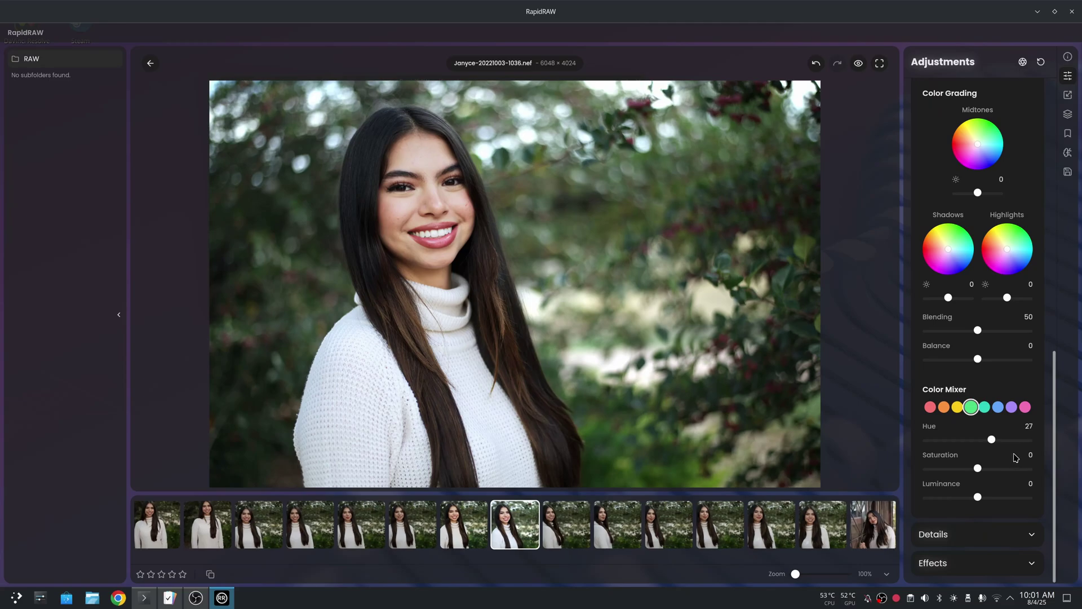
left_click(985, 408)
left_click_drag(979, 440, 990, 440)
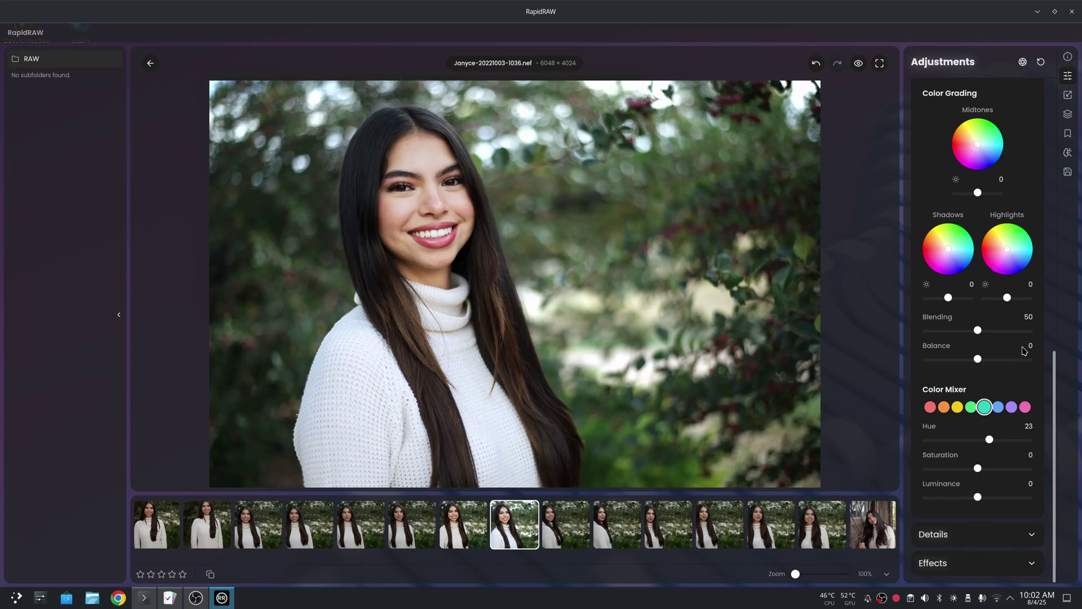
left_click_drag(1054, 408, 1054, 152)
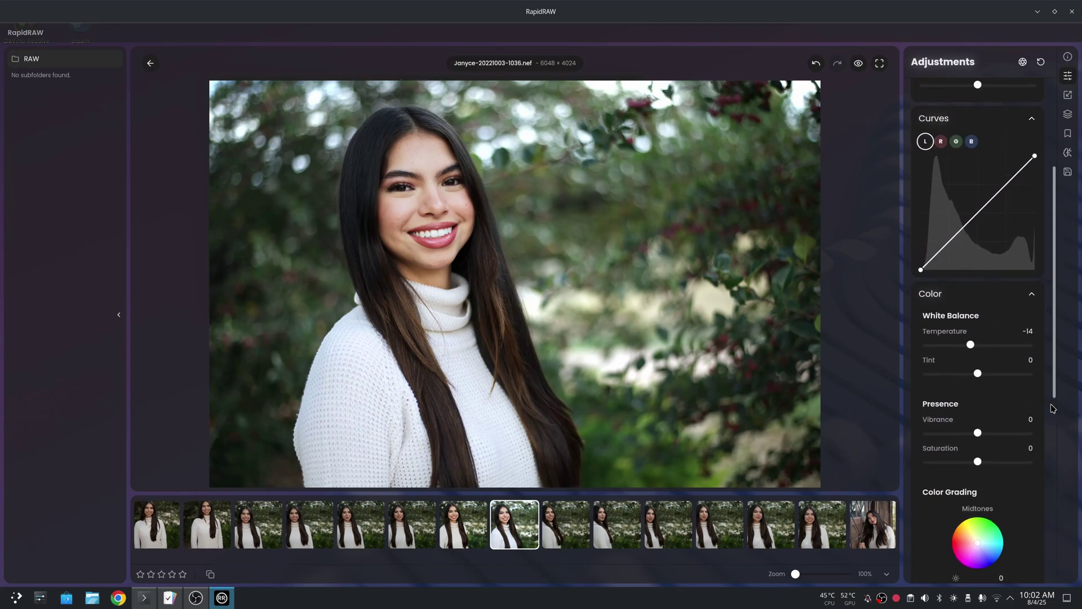
left_click(858, 65)
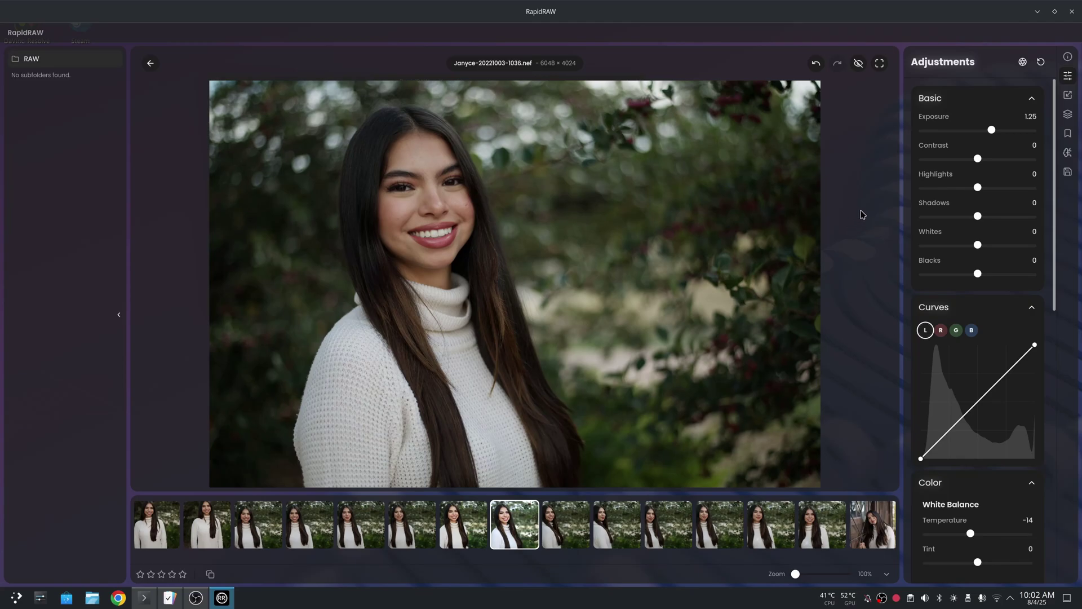
left_click(859, 64)
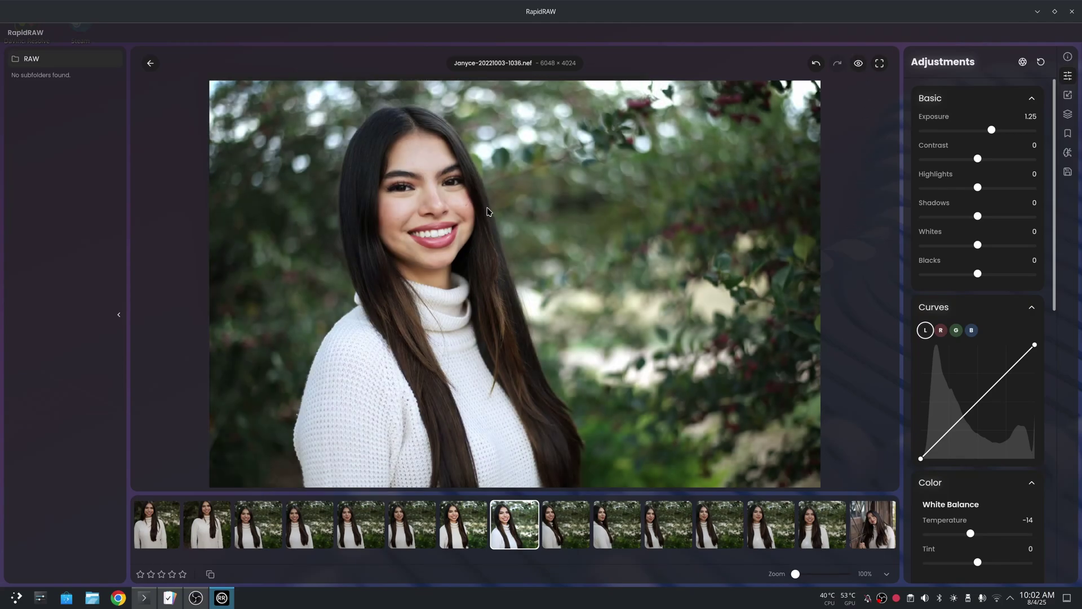
left_click(1068, 172)
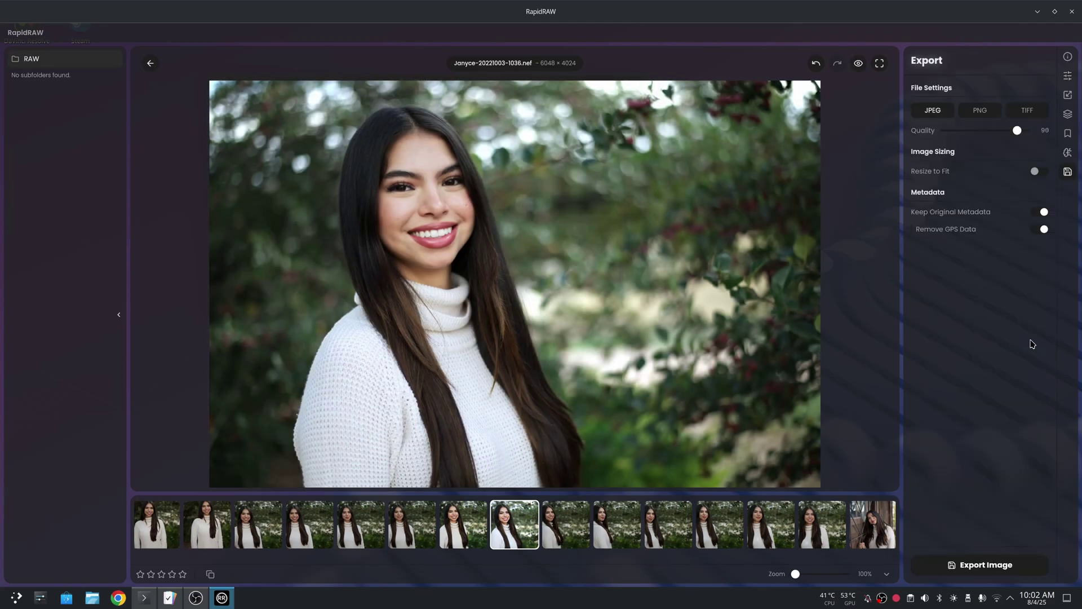
left_click_drag(1016, 130, 1025, 130)
left_click(964, 565)
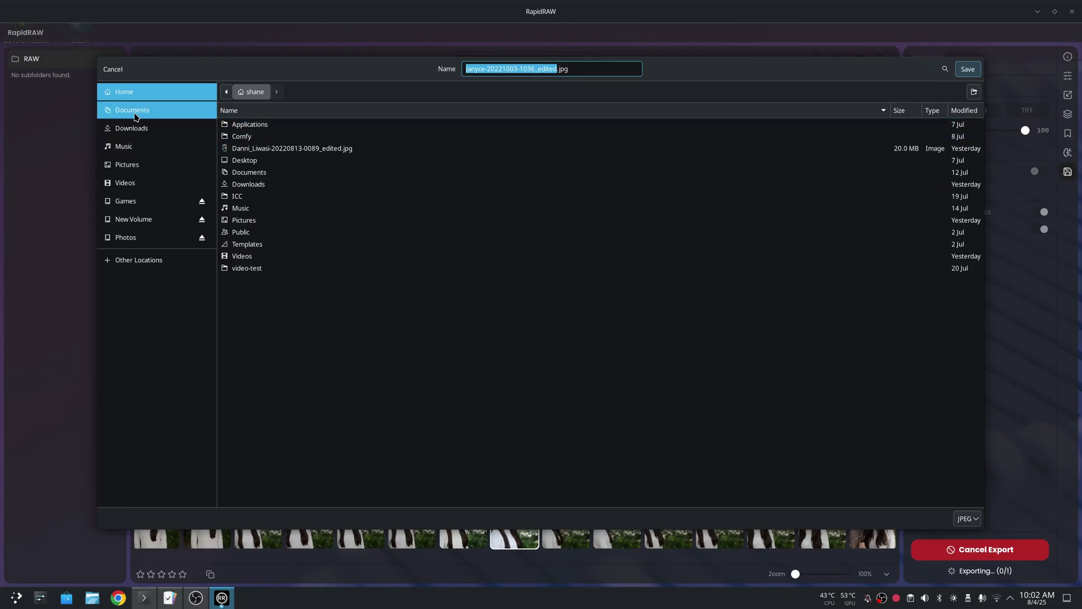
left_click(968, 69)
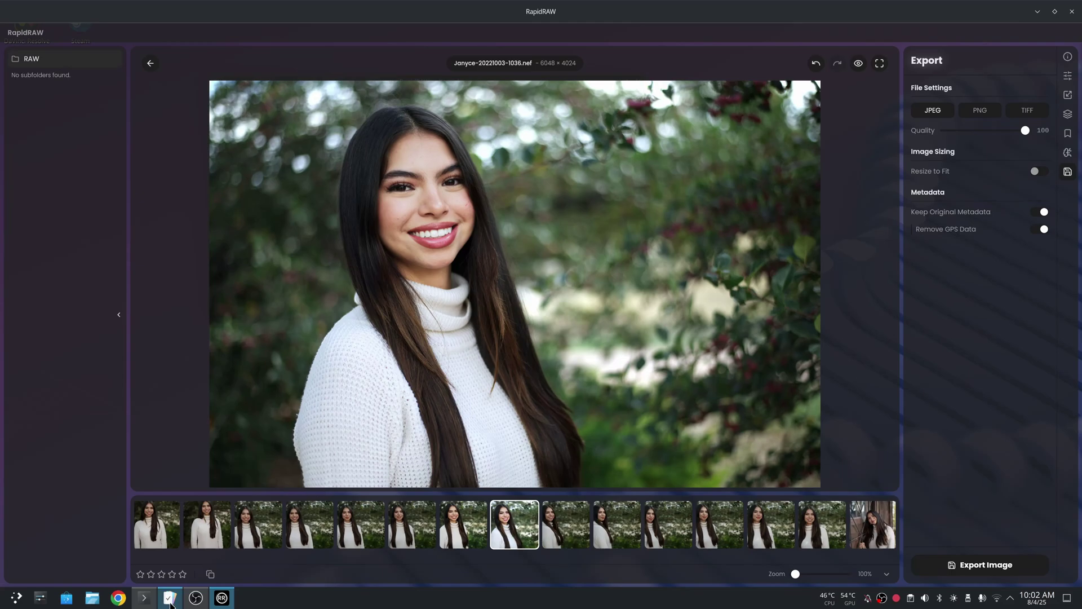
left_click(91, 596)
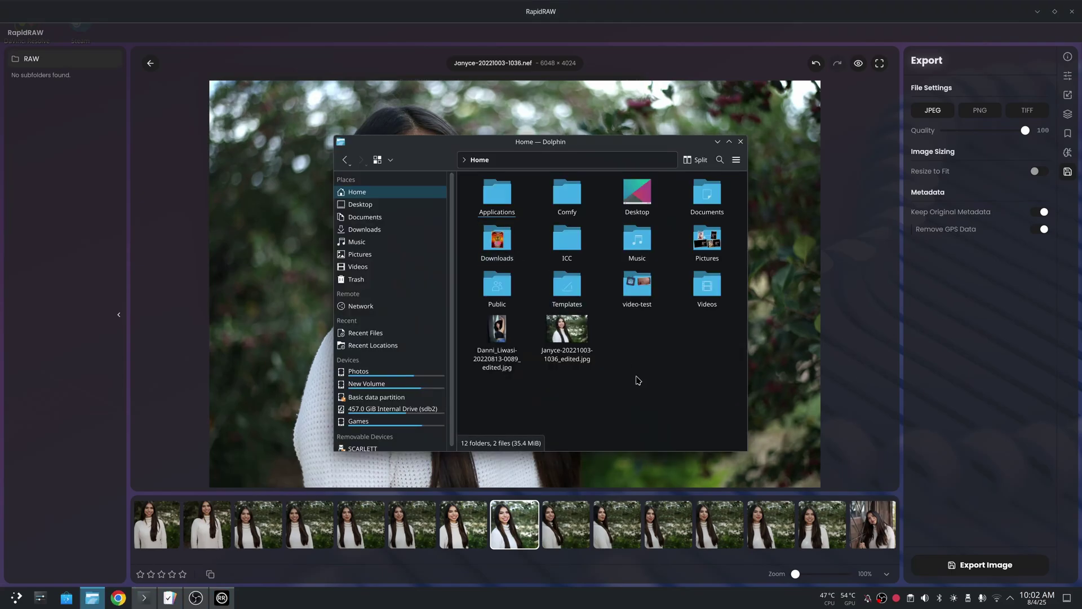
double_click(570, 337)
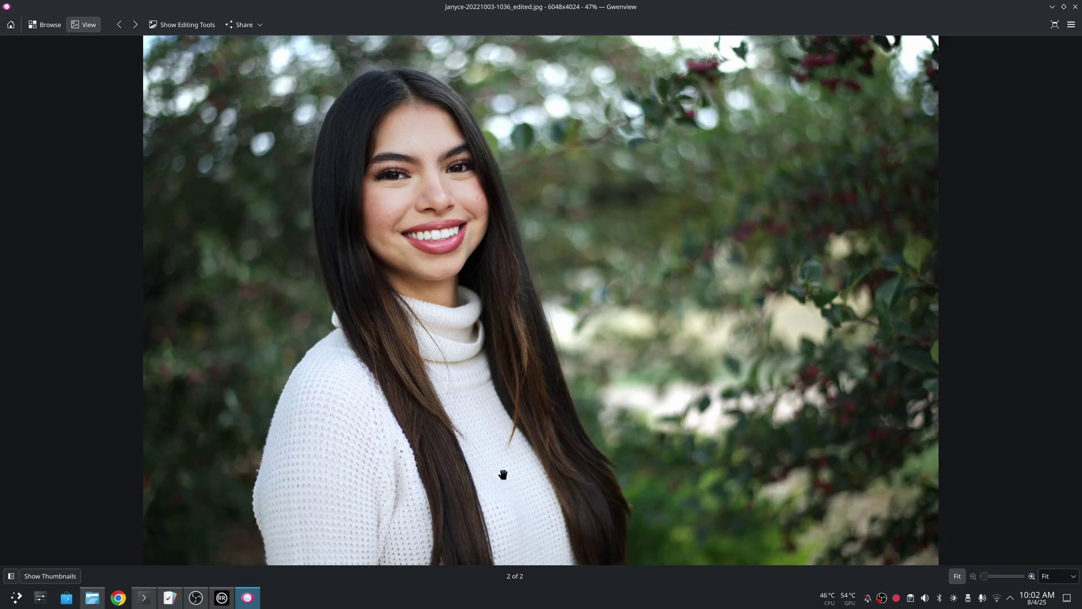
left_click(1072, 576)
left_click(1056, 461)
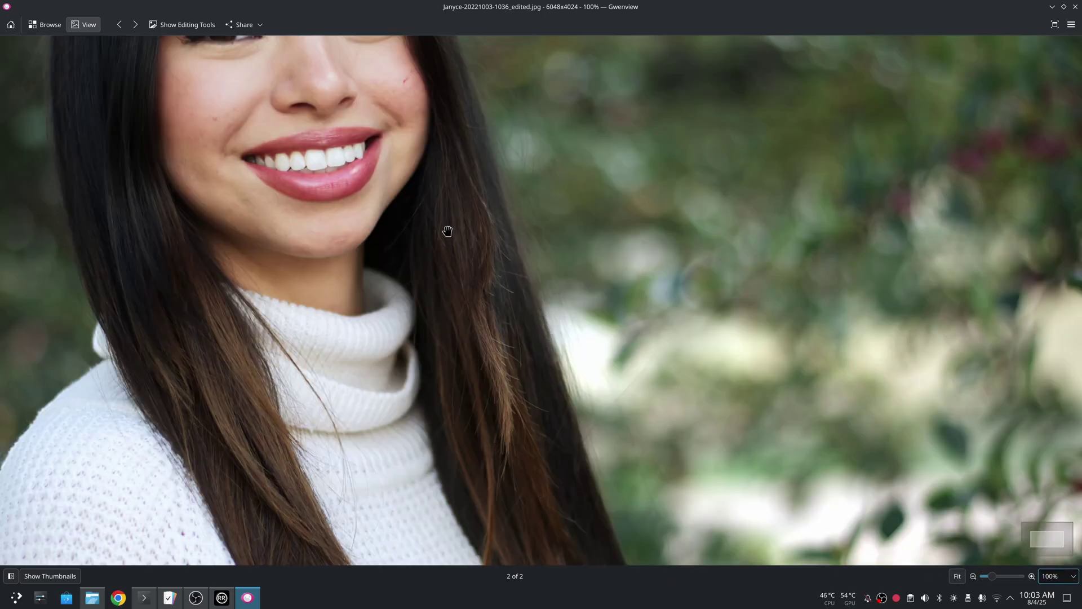
Step: Inspect the face, hair, sweater and background at full size, then fit the photo and close Gwenview
left_click_drag(448, 231, 723, 376)
mouse_move(563, 269)
left_mouse_down()
mouse_move(542, 316)
mouse_move(532, 240)
left_mouse_up()
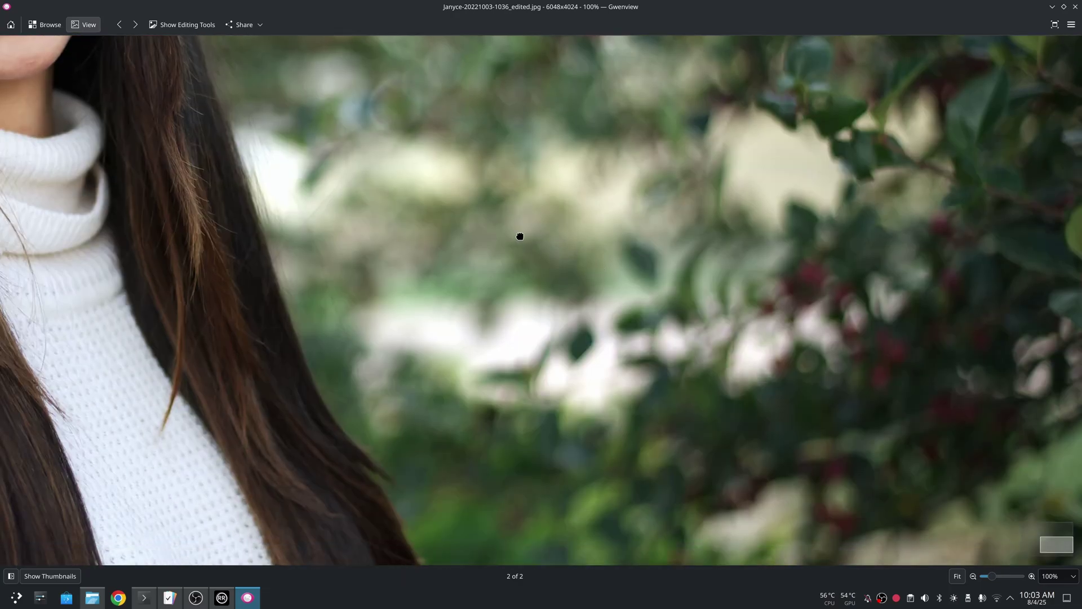
mouse_move(600, 290)
left_mouse_down()
mouse_move(454, 140)
mouse_move(215, 271)
mouse_move(541, 317)
mouse_move(513, 334)
mouse_move(778, 303)
left_mouse_up()
left_click_drag(541, 317, 271, 264)
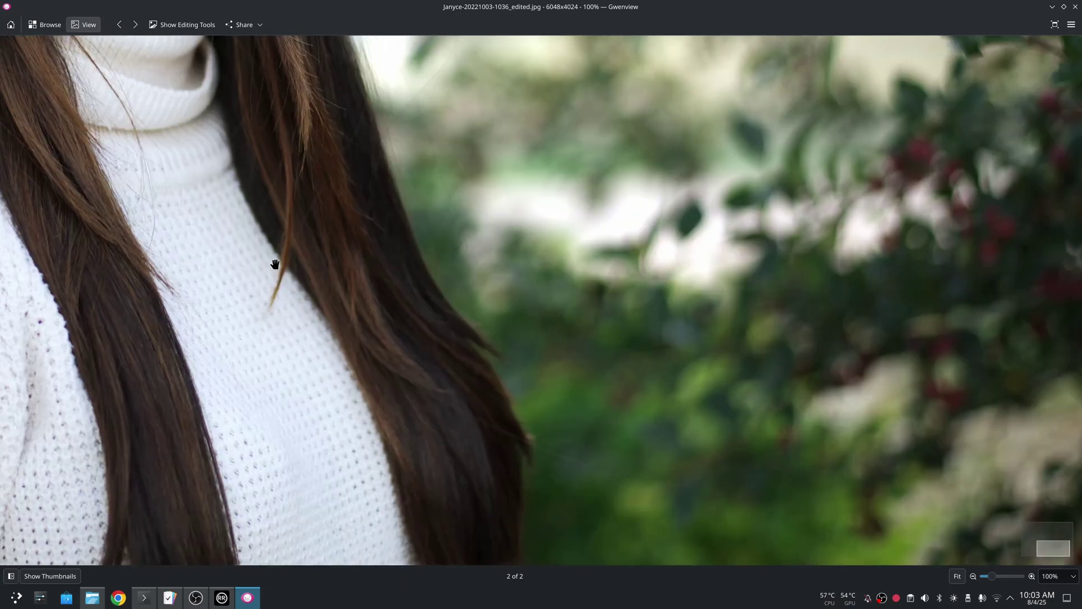
left_click_drag(503, 191, 516, 228)
key("f")
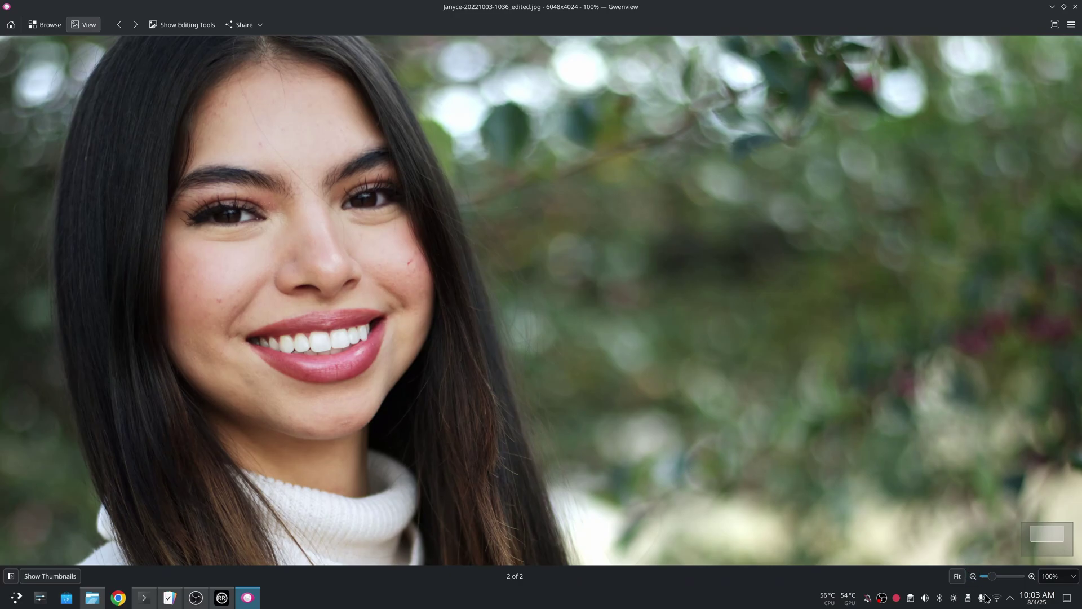
left_click(958, 576)
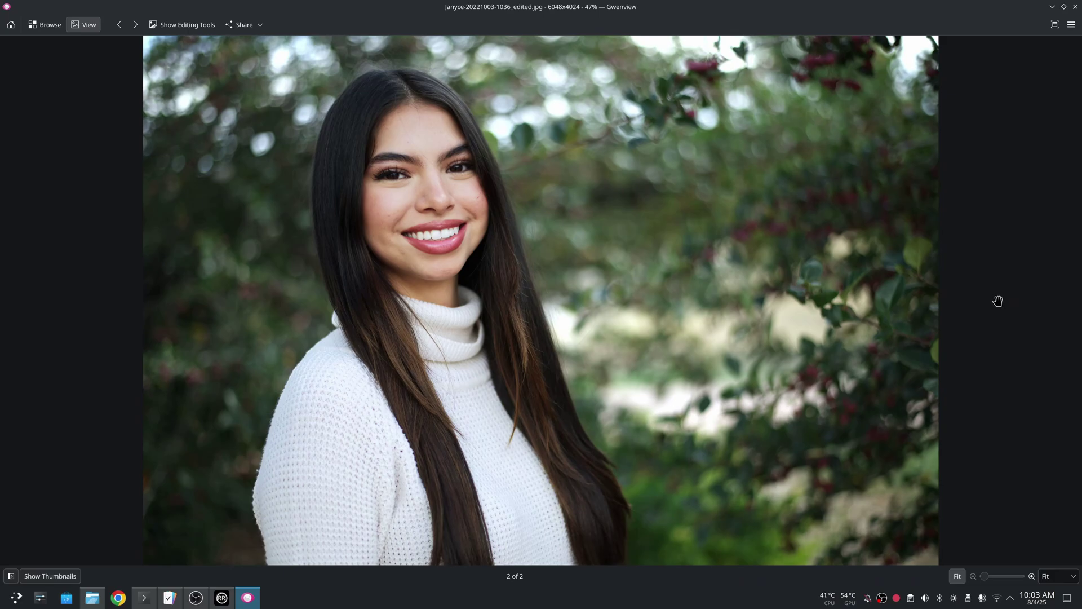
left_click(1074, 6)
Step: Close the leftover file window and briefly check AI Tools before returning to Adjustments
left_click(741, 152)
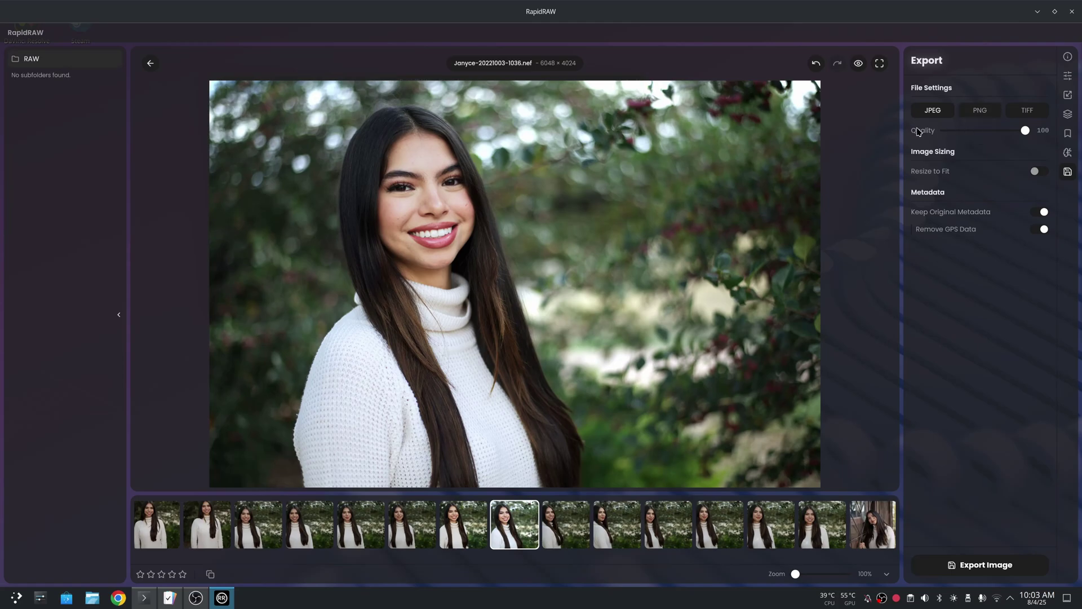
left_click(1067, 76)
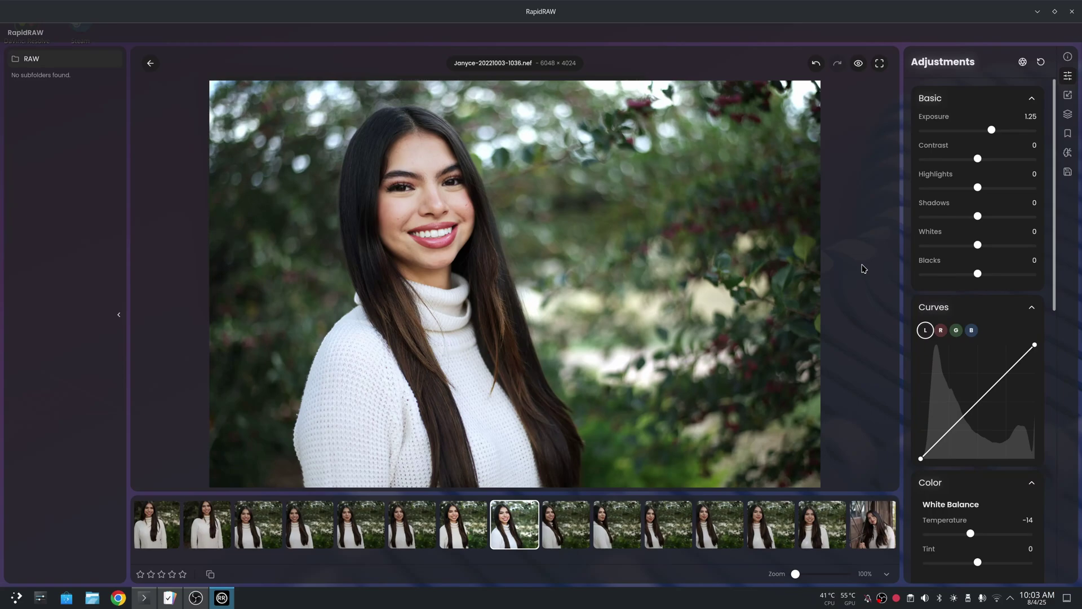
key("k")
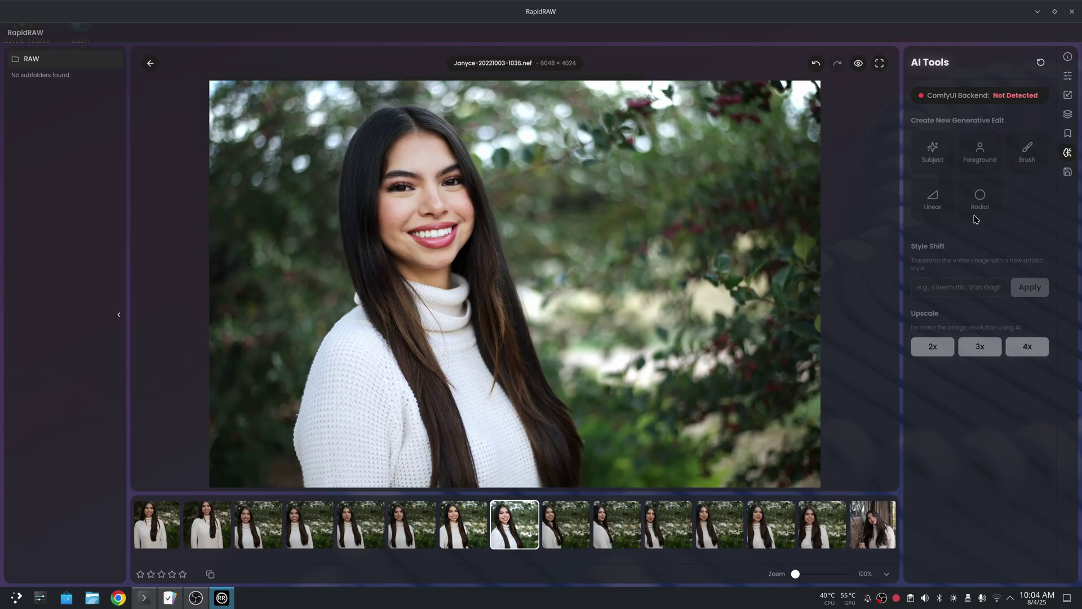
left_click(1068, 78)
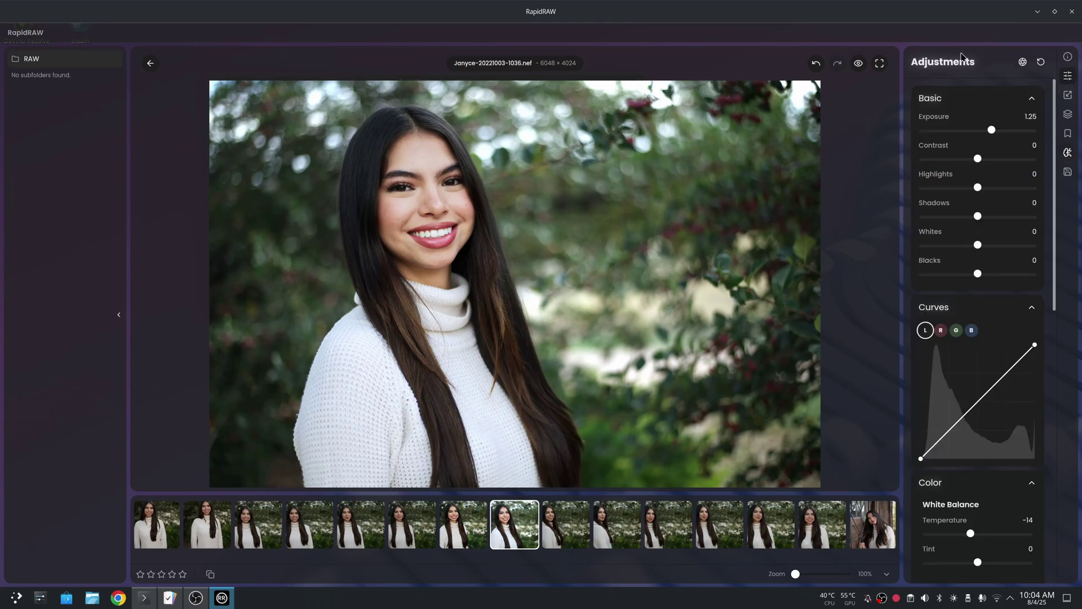